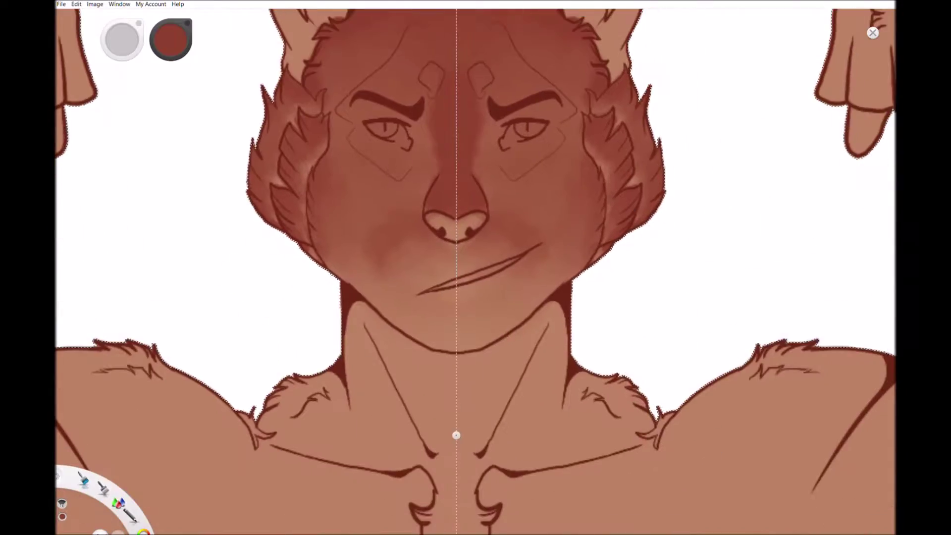
Step: Paint the neck, torso and arms dark red and blend it smoothly with the tan base fur
drag(552, 416, 525, 426)
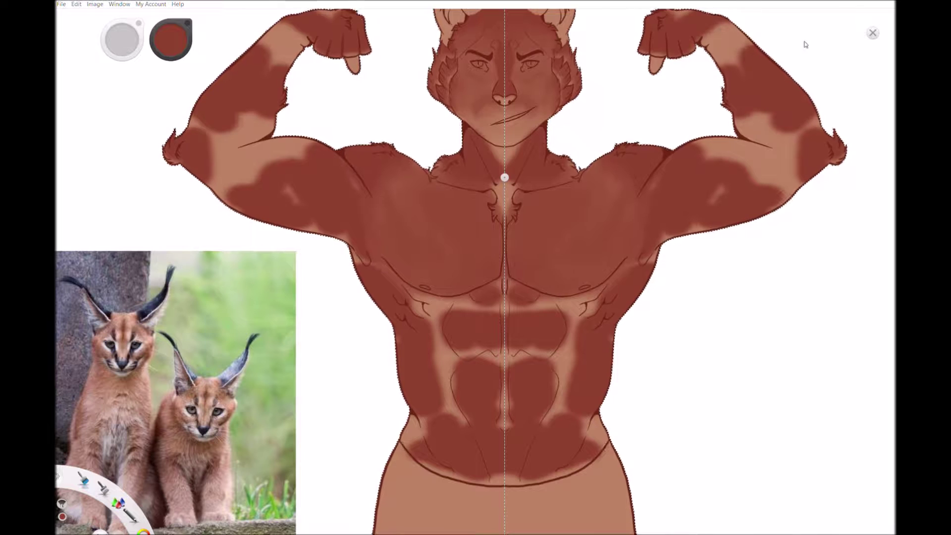
alt+click(757, 406)
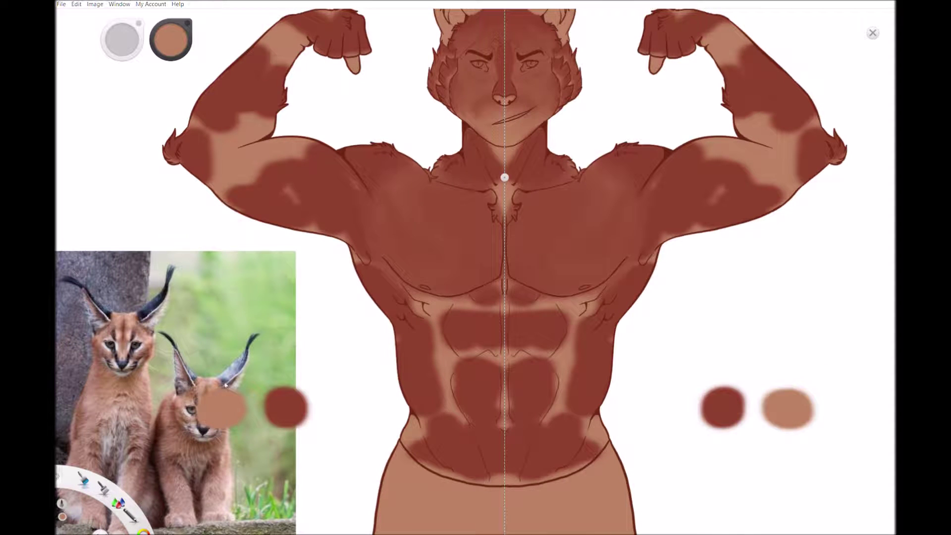
alt+click(722, 421)
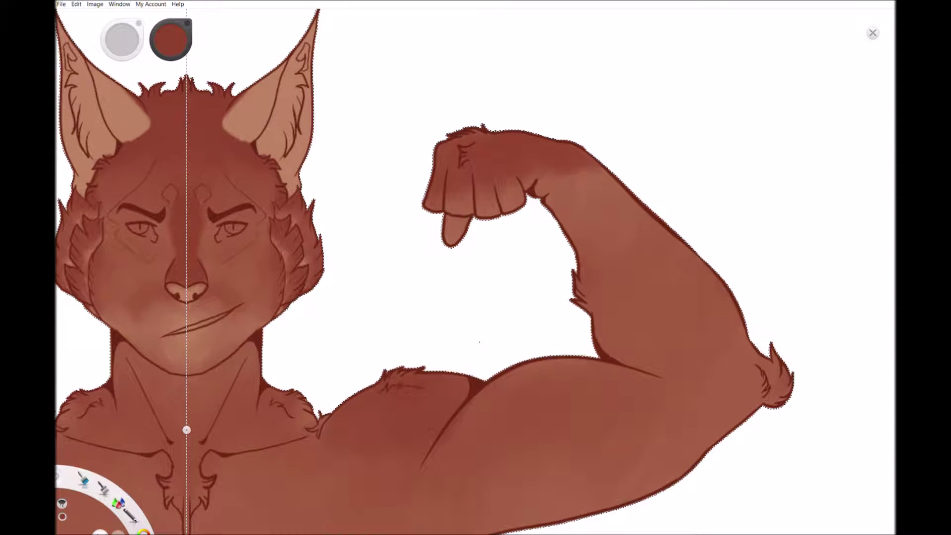
drag(663, 235, 571, 213)
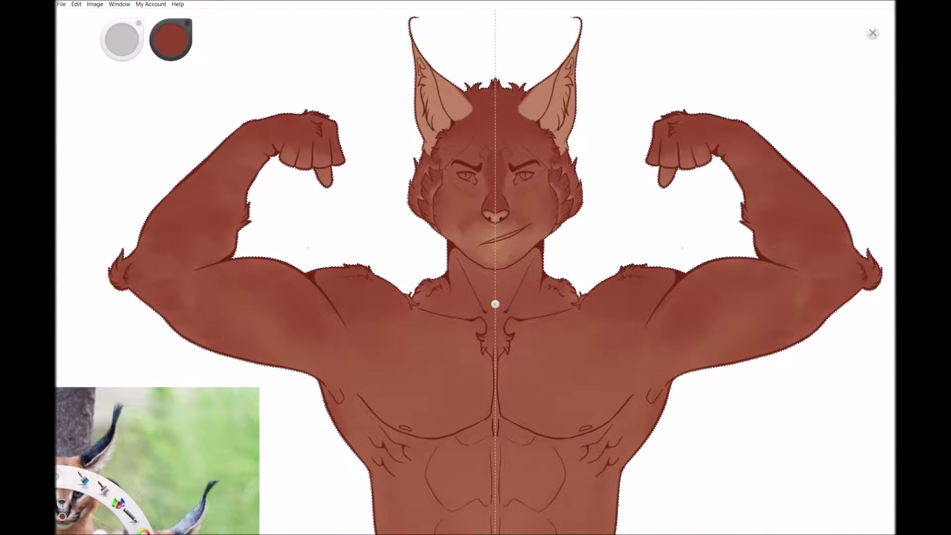
Step: Lighten the abdominal muscles with the tan color and blend it into the surrounding red fur
scroll(599, 206, up, 5)
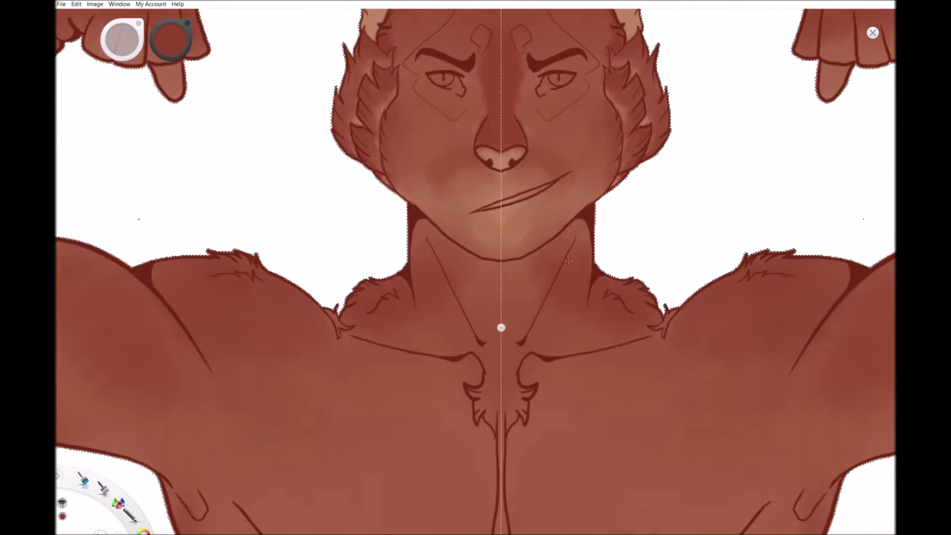
scroll(599, 205, down, 2)
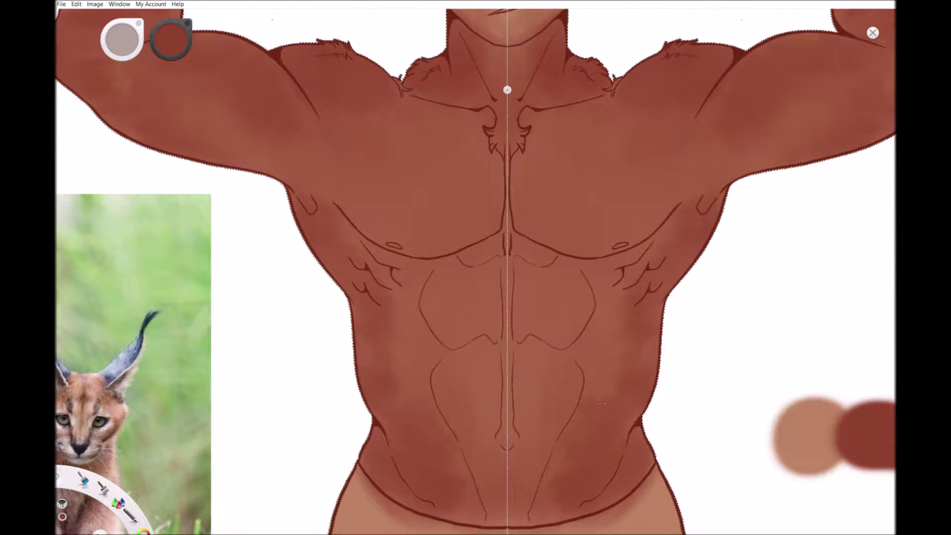
drag(635, 234, 608, 312)
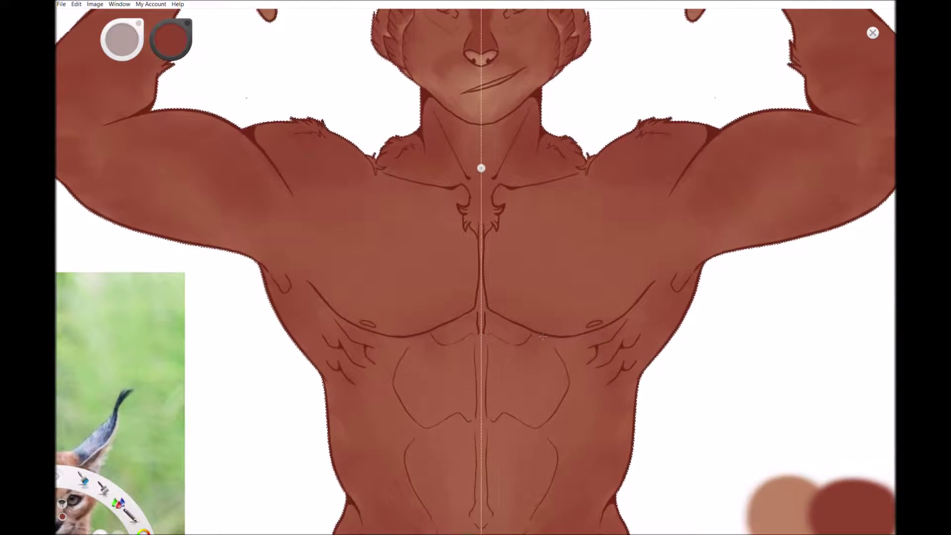
drag(542, 335, 543, 88)
scroll(475, 268, down, 2)
scroll(595, 320, up, 2)
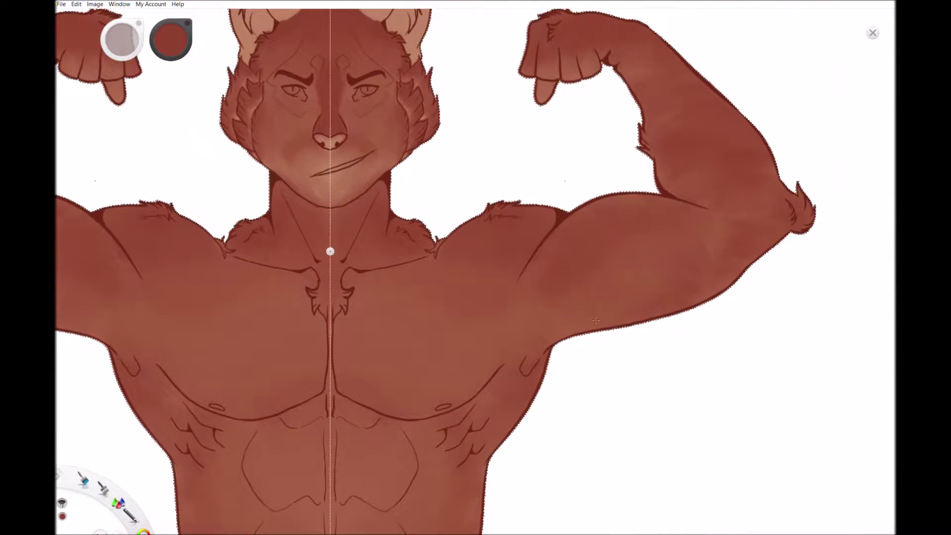
scroll(684, 254, down, 4)
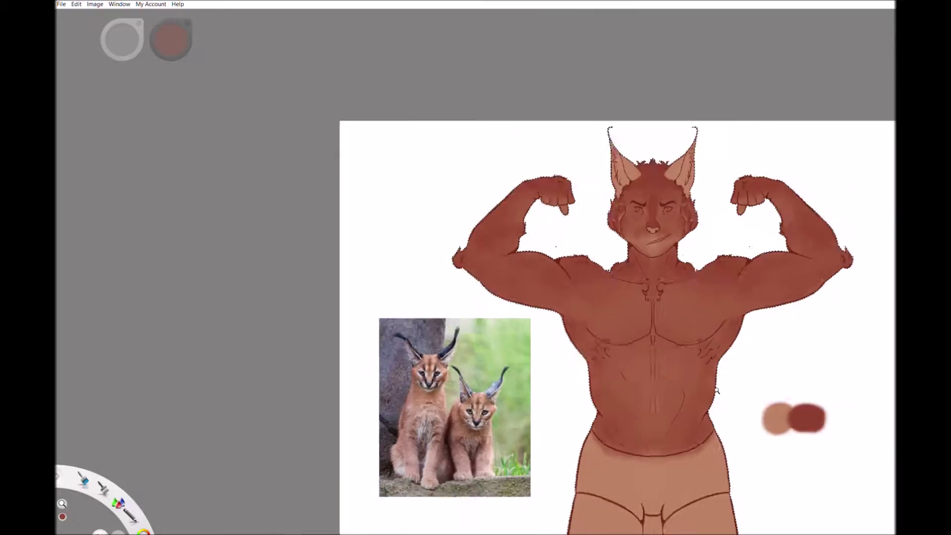
scroll(679, 418, up, 3)
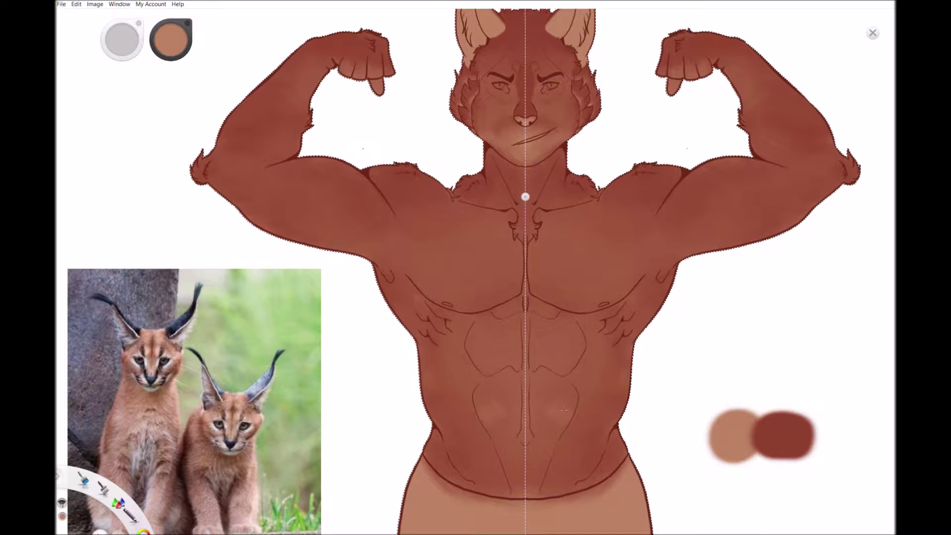
drag(564, 410, 548, 444)
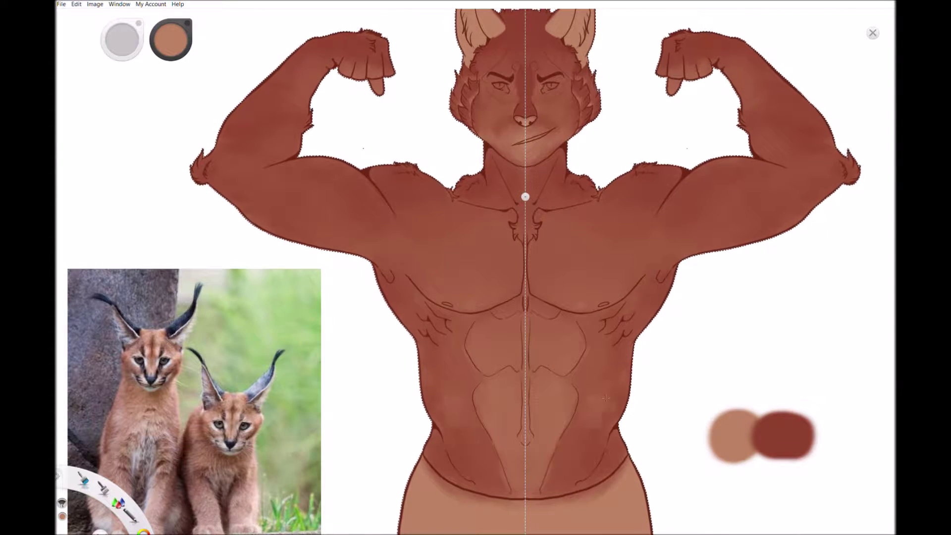
key(space)
mouse_move(594, 387)
mouse_down()
mouse_move(690, 319)
mouse_move(635, 286)
mouse_up()
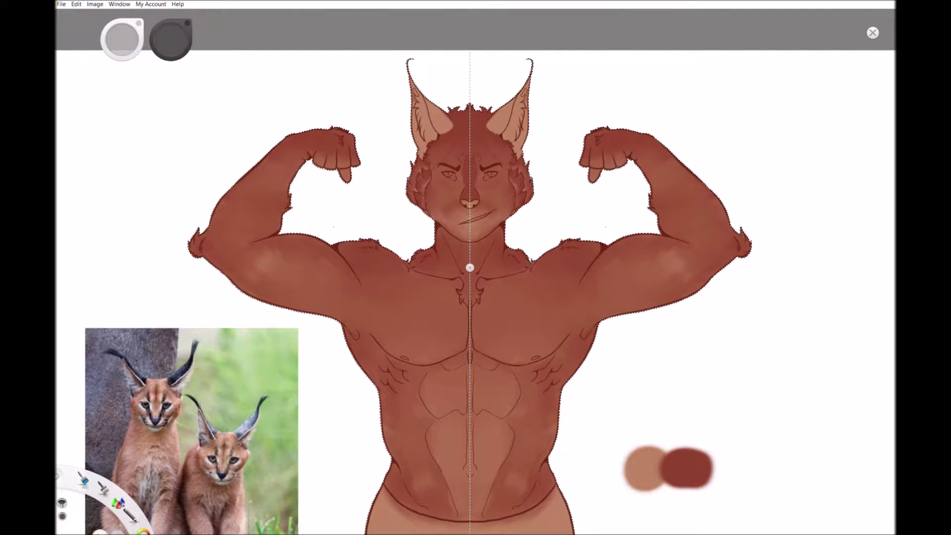
drag(510, 394, 534, 416)
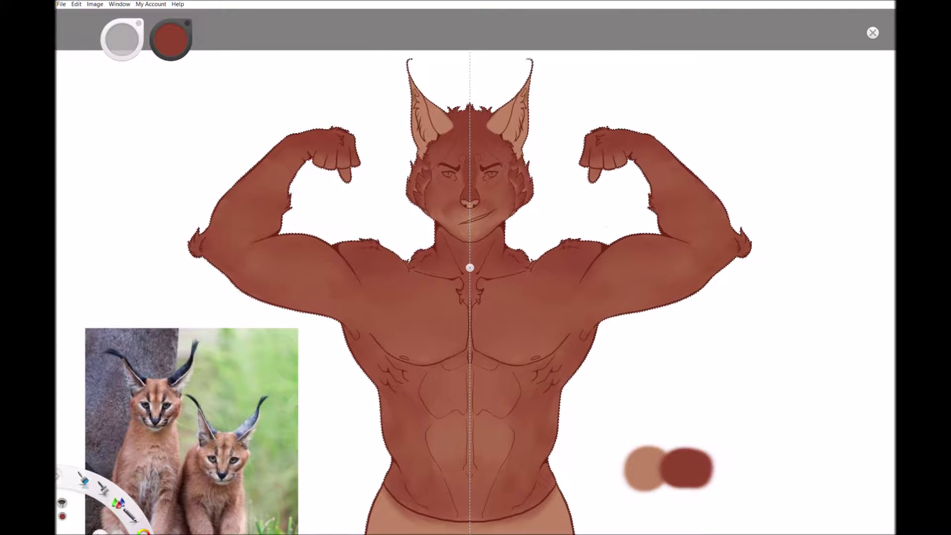
Step: Add black and white swatches beside the tan and red ones, and reselect the character's area for painting
click(722, 468)
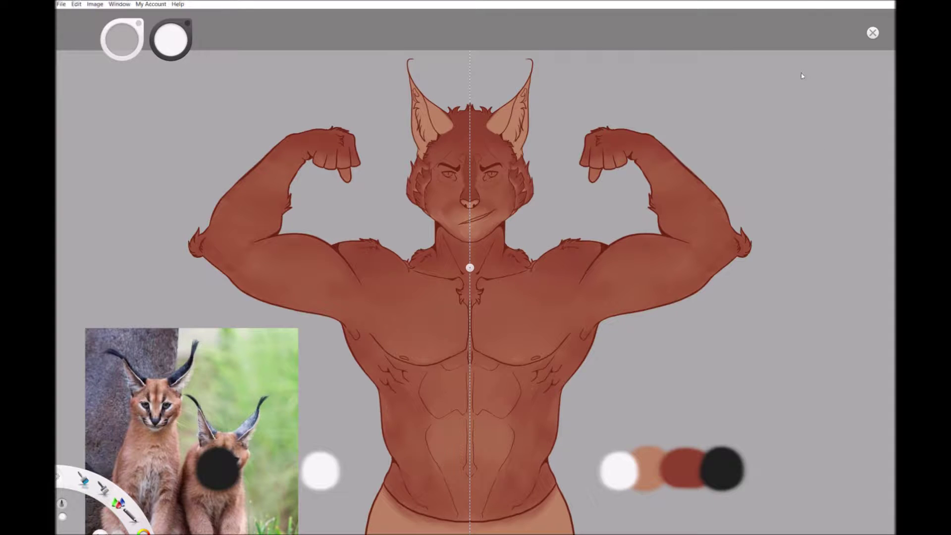
click(610, 187)
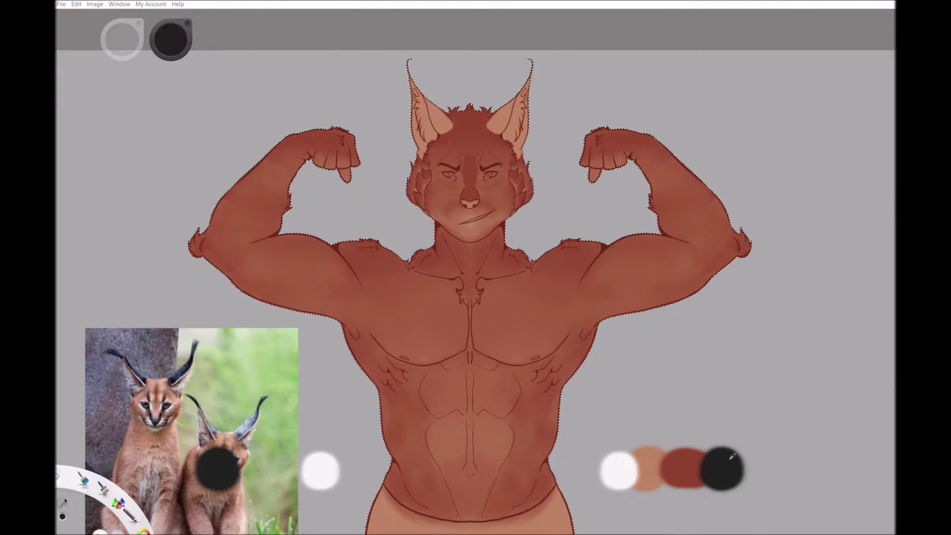
Step: Paint mirrored black markings at the inner eye corners, along the sides of the nose and down to the mouth
scroll(510, 402, up, 5)
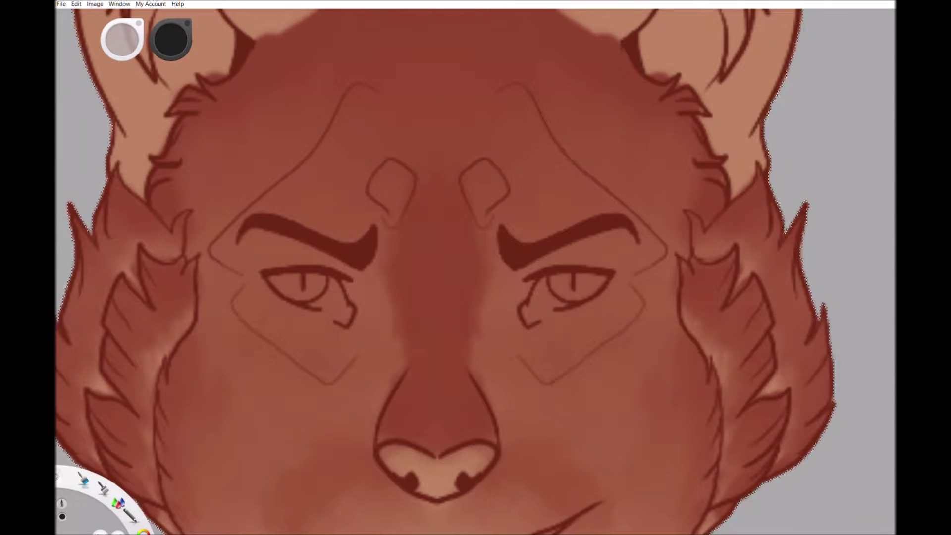
drag(510, 319, 515, 325)
mouse_move(535, 280)
mouse_down()
mouse_move(512, 336)
mouse_move(545, 327)
mouse_move(516, 348)
mouse_move(488, 396)
mouse_up()
scroll(529, 323, up, 1)
scroll(512, 456, down, 2)
drag(520, 327, 535, 396)
scroll(535, 396, up, 1)
scroll(604, 350, down, 3)
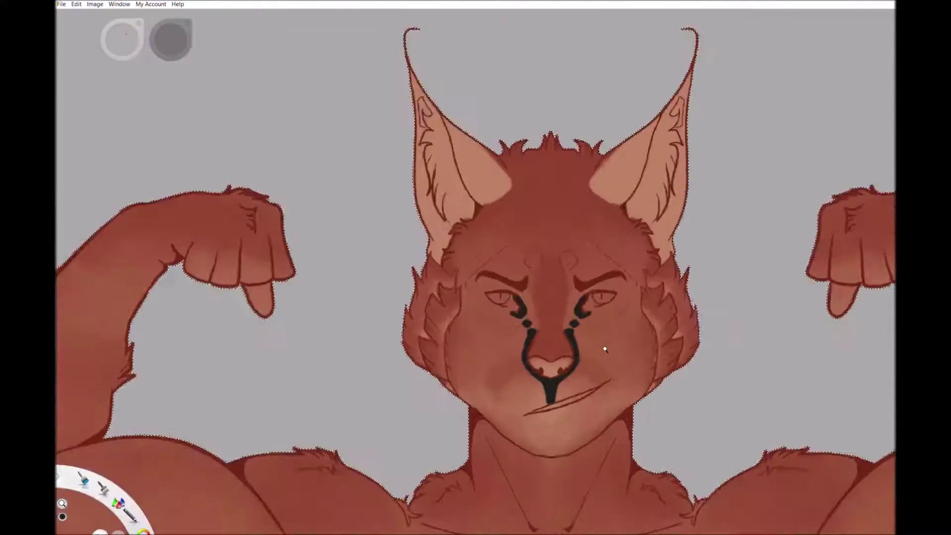
Step: Paint mirrored black spots above the inner brows and a vertical black stripe down the center of the forehead
scroll(605, 351, up, 3)
drag(542, 277, 545, 312)
drag(510, 278, 510, 315)
drag(510, 233, 510, 349)
mouse_move(650, 476)
mouse_down()
mouse_move(629, 338)
mouse_move(601, 327)
mouse_up()
Step: Dot rows of small black whisker spots on the muzzle above the raised corner of the smile
click(564, 350)
click(588, 332)
click(569, 367)
drag(588, 357, 608, 346)
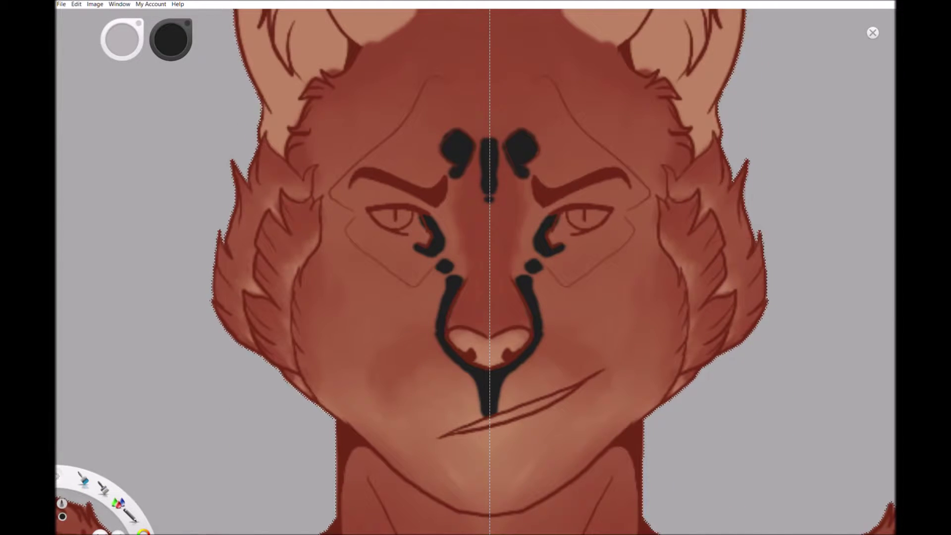
click(553, 353)
click(572, 347)
click(586, 341)
click(598, 338)
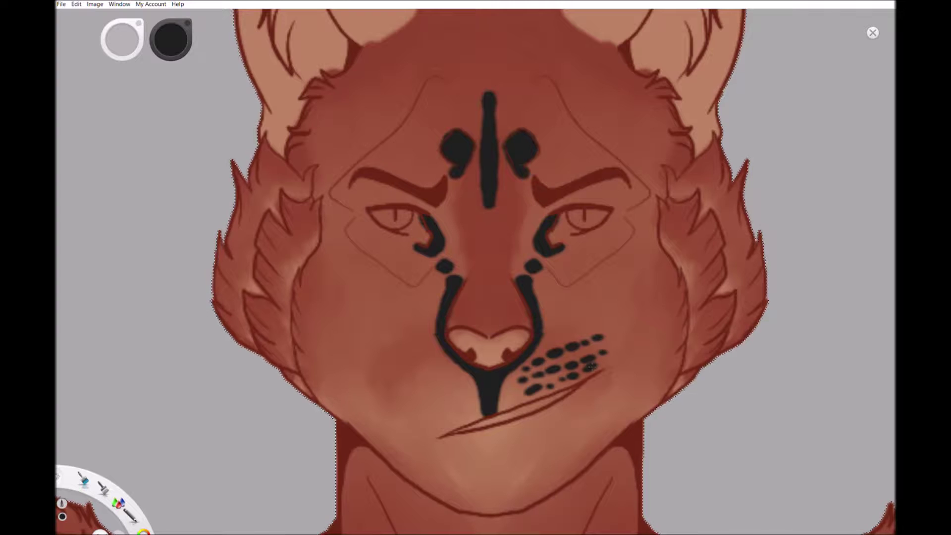
Step: Dot matching rows of black whisker spots on the muzzle beside the lower corner of the mouth
click(453, 374)
click(435, 378)
click(418, 388)
click(397, 401)
click(457, 391)
click(424, 404)
click(405, 415)
click(434, 427)
Step: Fill the back surfaces of both ears with black, from the head up toward the tips
scroll(475, 267, down, 5)
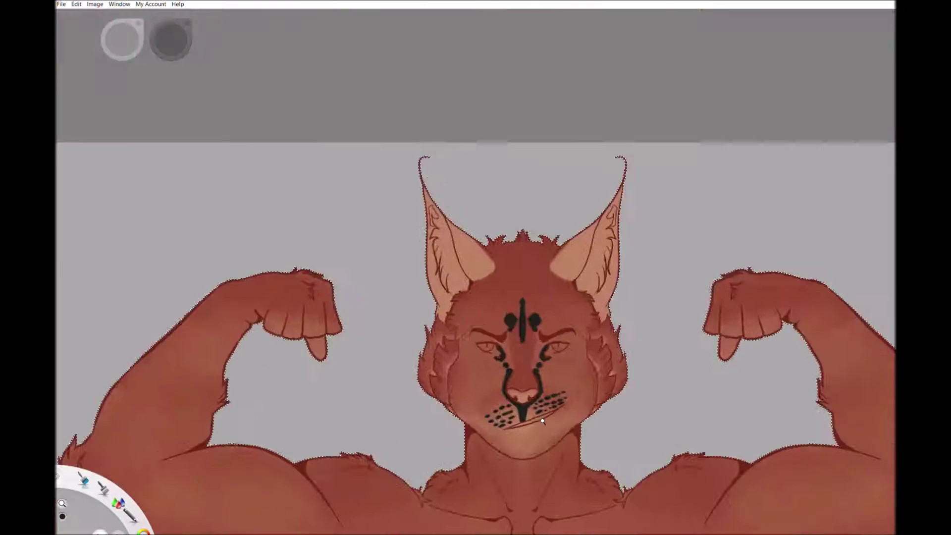
scroll(503, 268, up, 4)
scroll(462, 198, up, 3)
mouse_move(520, 316)
mouse_down()
mouse_move(565, 302)
mouse_move(609, 218)
mouse_move(584, 277)
mouse_move(604, 210)
mouse_move(591, 327)
mouse_up()
scroll(615, 350, down, 2)
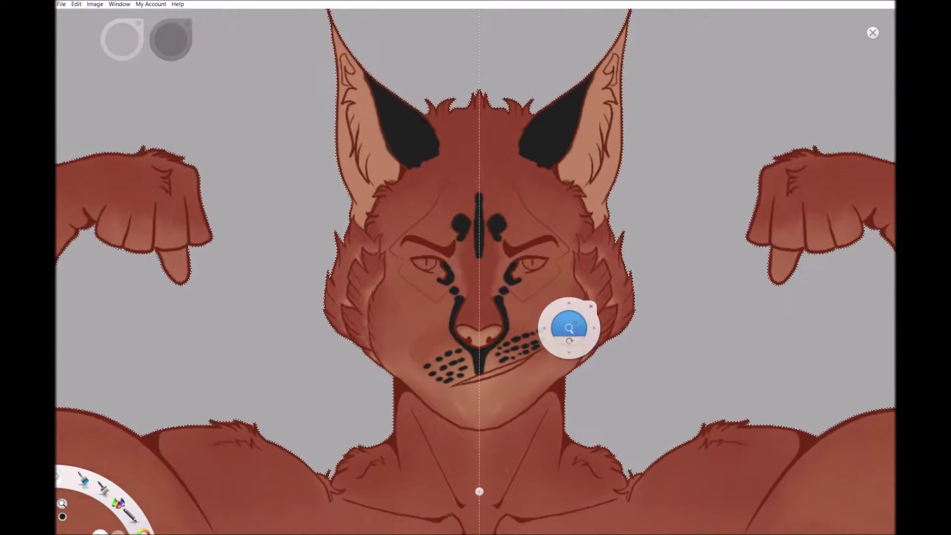
scroll(614, 351, up, 2)
drag(591, 273, 525, 317)
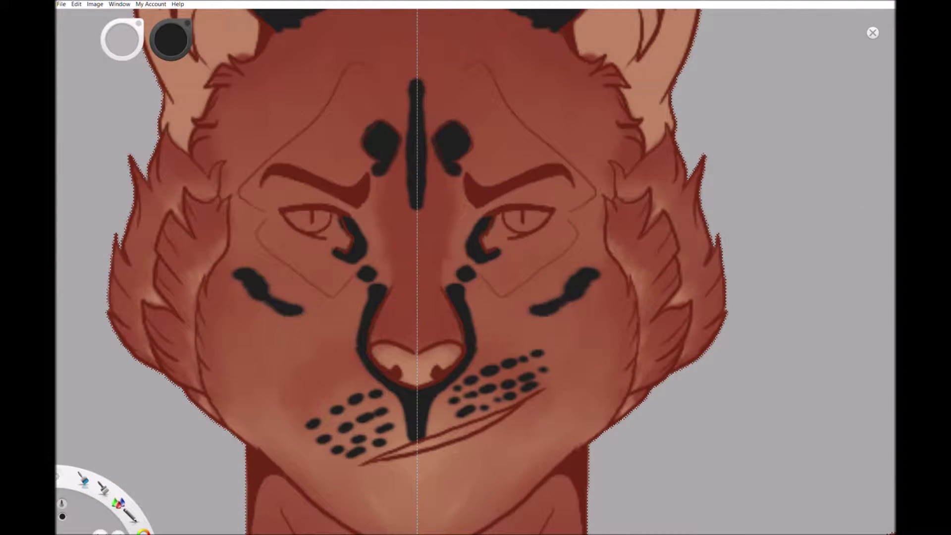
key(ctrl+z)
key(ctrl+z)
mouse_move(585, 144)
mouse_down()
mouse_move(590, 297)
mouse_move(556, 397)
mouse_move(617, 396)
mouse_move(626, 290)
mouse_move(631, 279)
mouse_move(644, 283)
mouse_up()
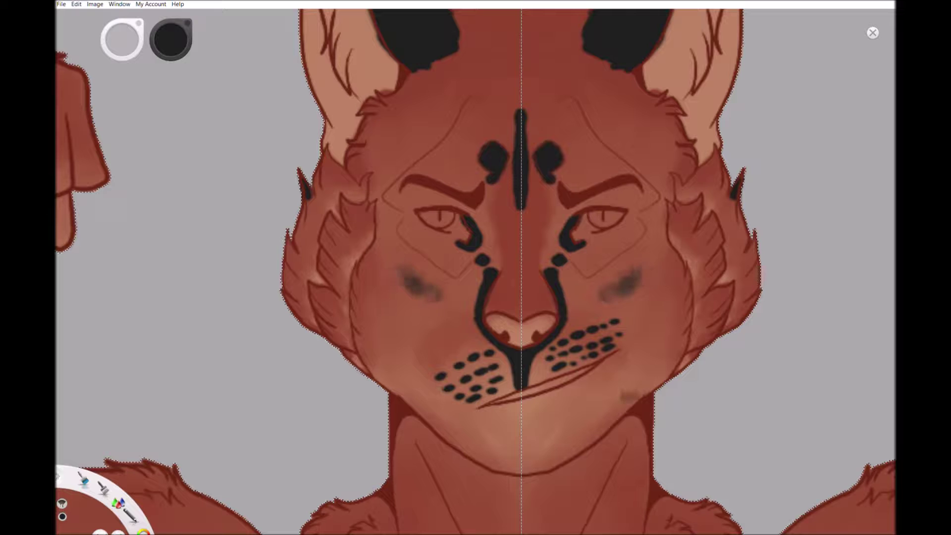
scroll(475, 268, down, 2)
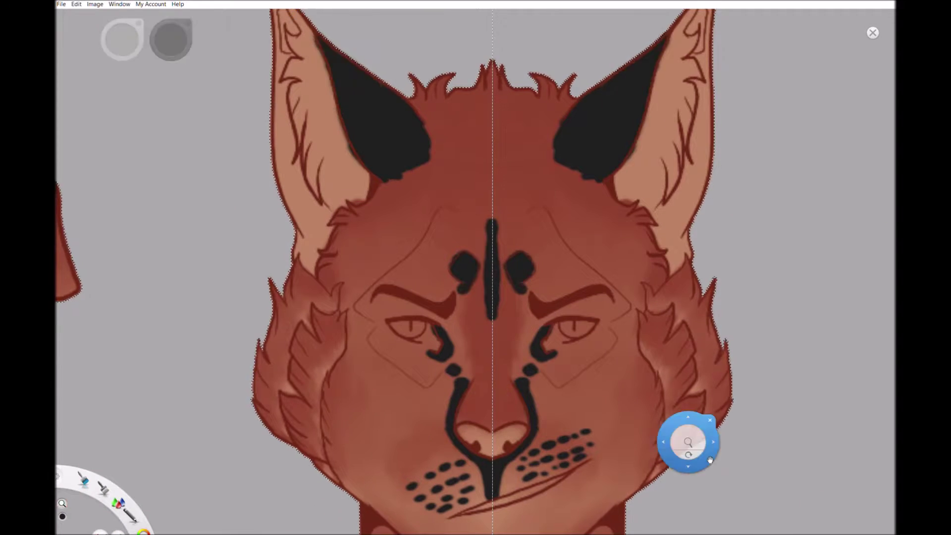
Step: Shade soft black patches across both cheeks and blend the hard black lines beside the nose into the fur
scroll(475, 268, up, 2)
mouse_move(565, 322)
mouse_down()
mouse_move(614, 293)
mouse_move(579, 342)
mouse_move(584, 329)
mouse_move(626, 324)
mouse_up()
scroll(626, 240, up, 3)
drag(565, 228, 551, 221)
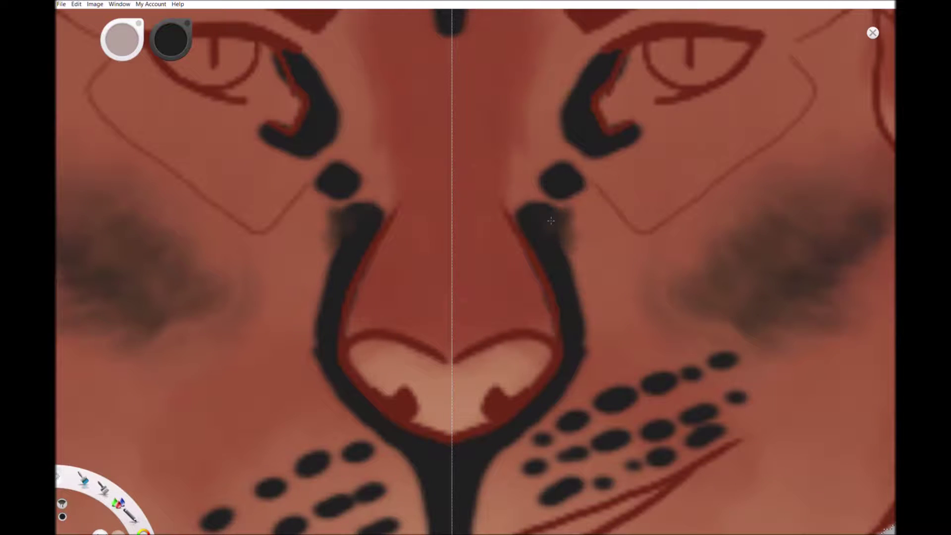
drag(595, 278, 597, 347)
scroll(560, 350, down, 3)
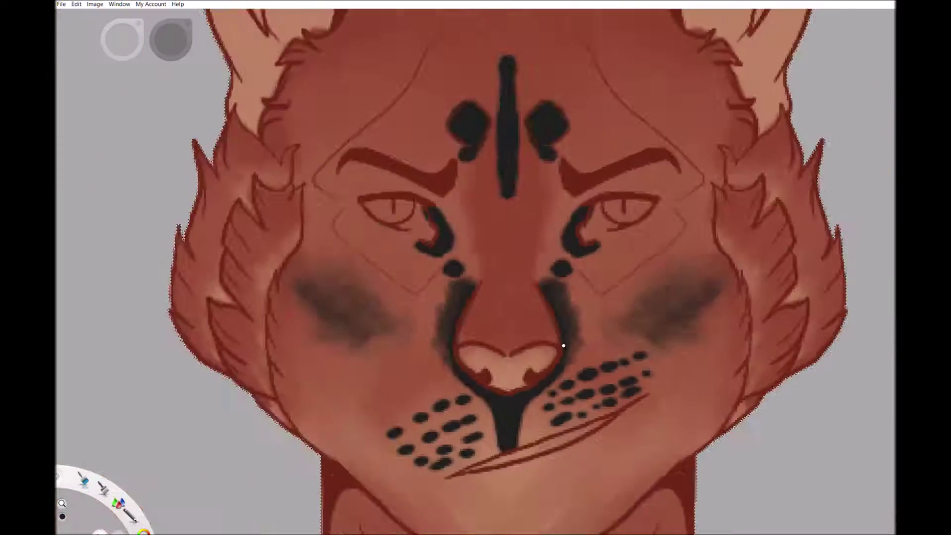
scroll(560, 350, up, 2)
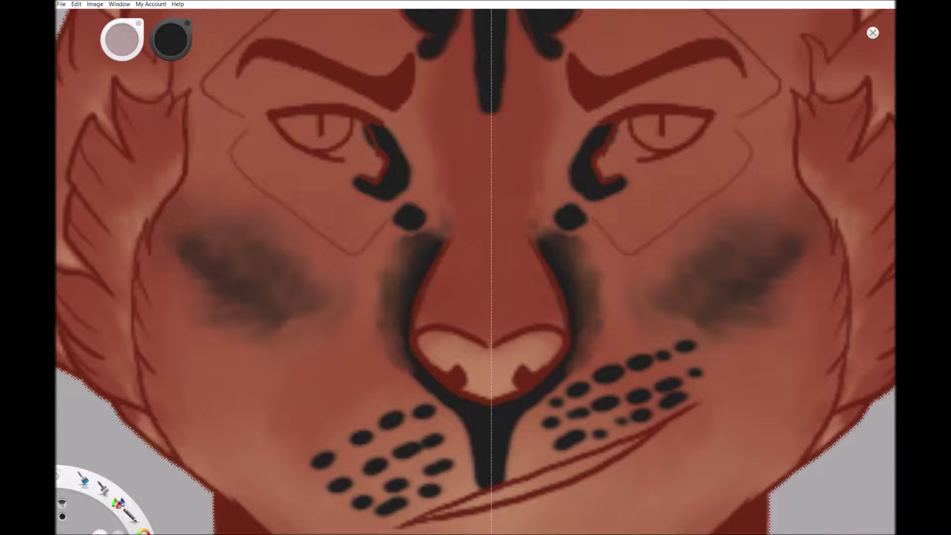
Step: Soften the edges of the black forehead stripe and the black spots above the brows
scroll(587, 352, down, 3)
scroll(511, 359, up, 3)
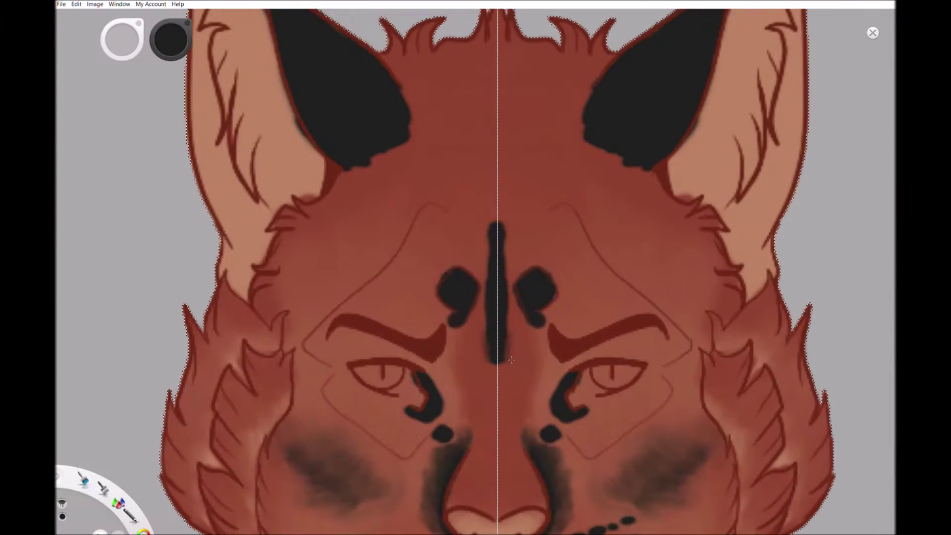
drag(515, 249, 501, 379)
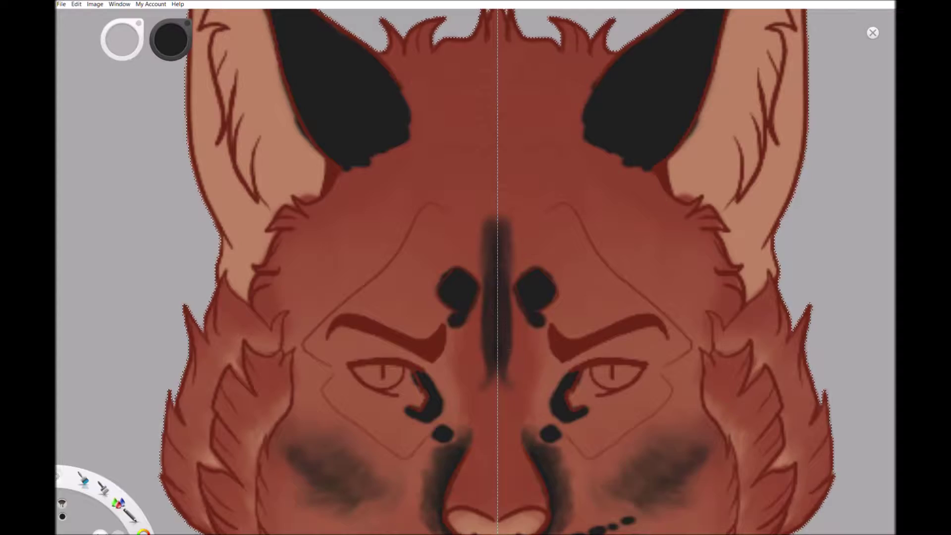
scroll(501, 379, down, 3)
scroll(550, 299, up, 3)
mouse_move(549, 299)
mouse_down()
mouse_move(558, 310)
mouse_move(524, 258)
mouse_move(515, 347)
mouse_up()
Step: Soften the lower edges of the black ear areas and blend dark red fur up against them
key(space)
drag(711, 435, 557, 258)
scroll(557, 257, down, 3)
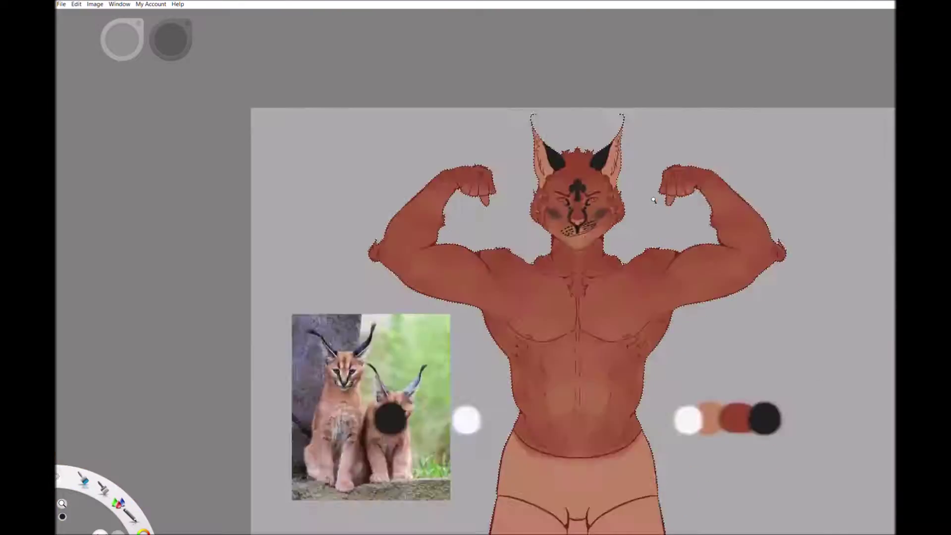
scroll(557, 257, up, 5)
mouse_move(584, 357)
mouse_down()
mouse_move(549, 321)
mouse_move(574, 286)
mouse_up()
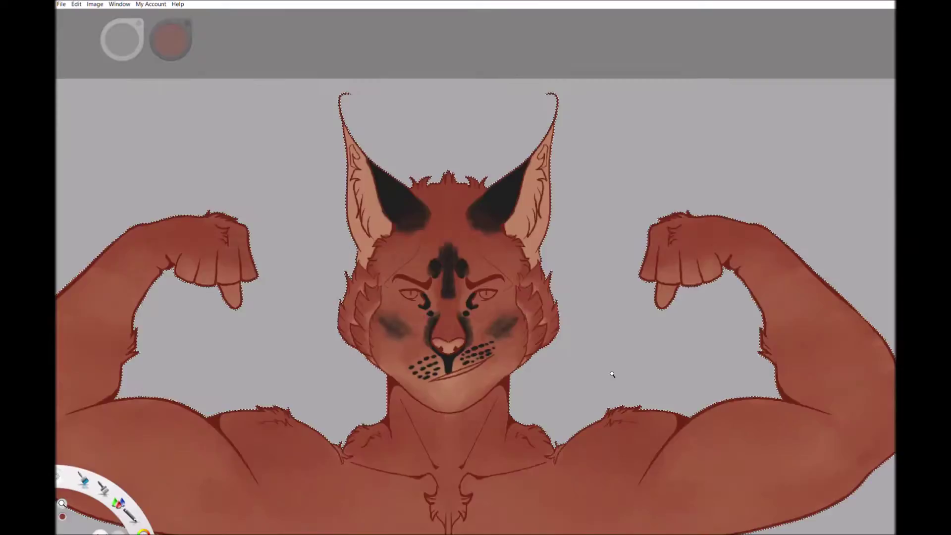
scroll(612, 374, down, 4)
scroll(565, 302, up, 8)
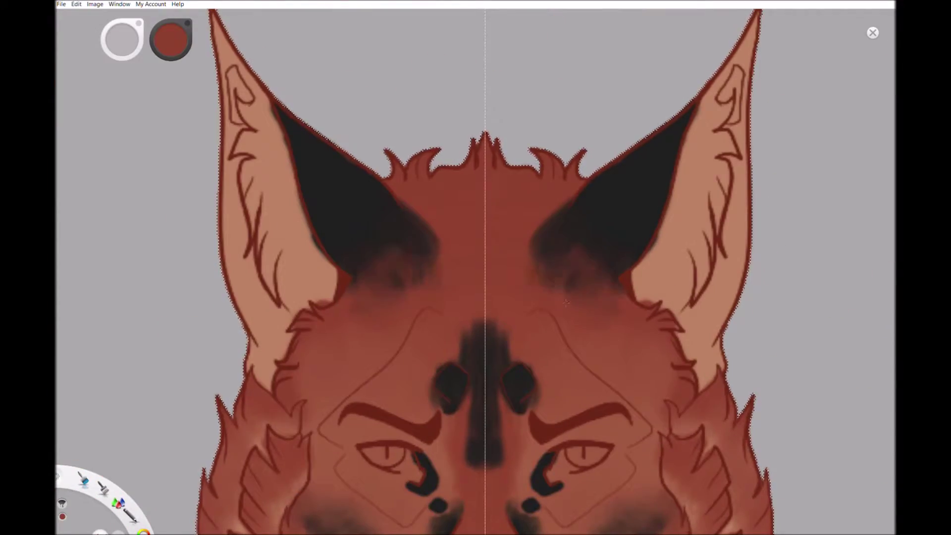
drag(565, 302, 518, 271)
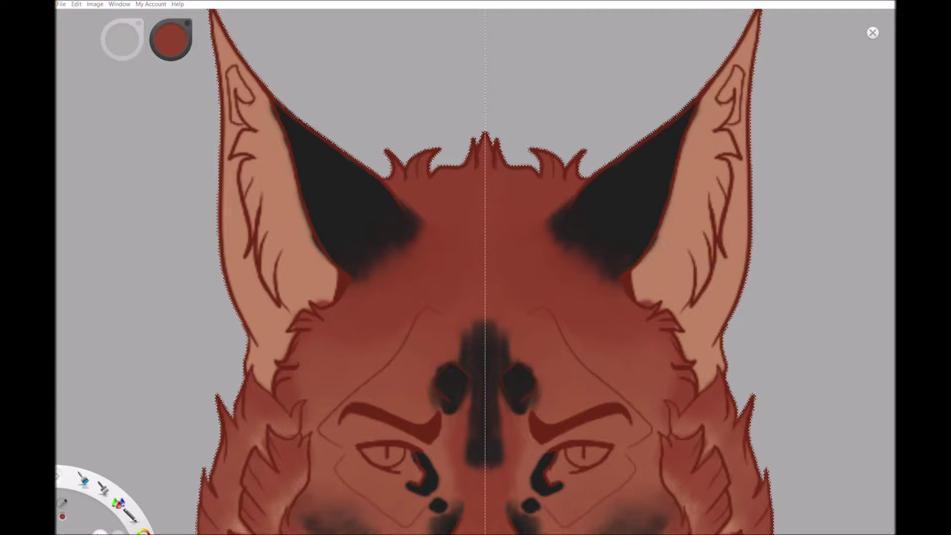
Step: Blend tan fur over the lower cheeks and narrow the black cheek patches into soft diagonal streaks
scroll(660, 389, down, 4)
scroll(575, 349, up, 3)
drag(576, 349, 601, 416)
alt+click(575, 376)
mouse_move(545, 381)
mouse_down()
mouse_move(589, 361)
mouse_move(616, 396)
mouse_move(604, 430)
mouse_up()
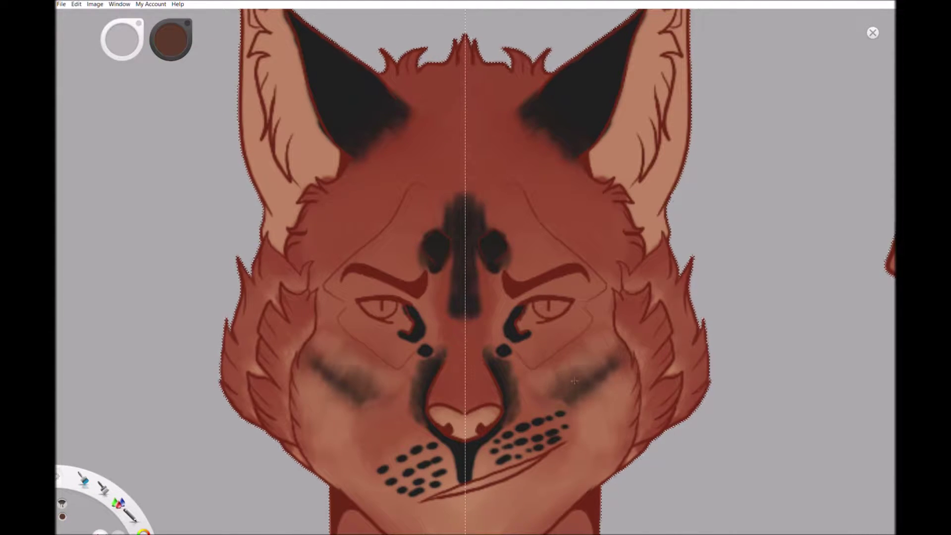
mouse_move(574, 382)
mouse_down()
mouse_move(623, 364)
mouse_move(584, 393)
mouse_up()
Step: Brush red fur over the outer cheeks around the black streaks and undo the last stroke
alt+click(608, 420)
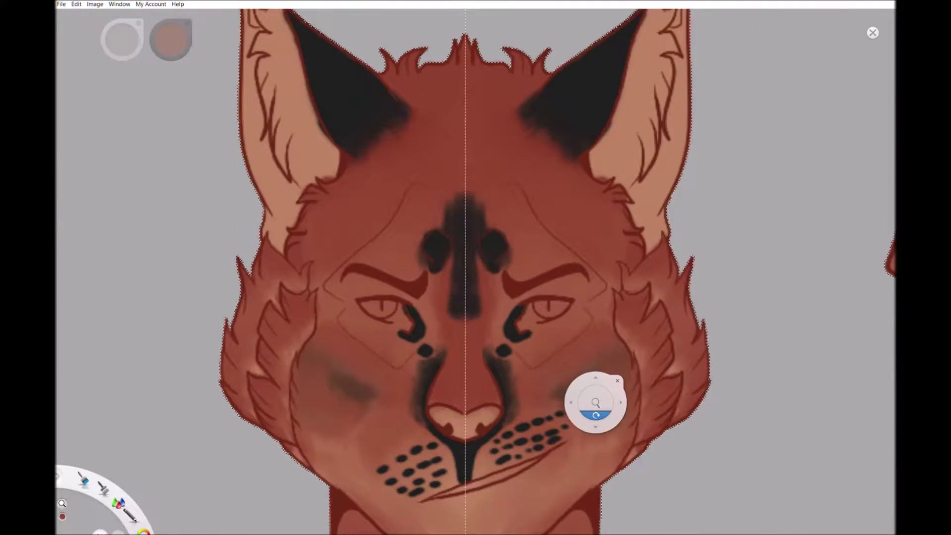
scroll(599, 399, down, 5)
scroll(811, 460, up, 5)
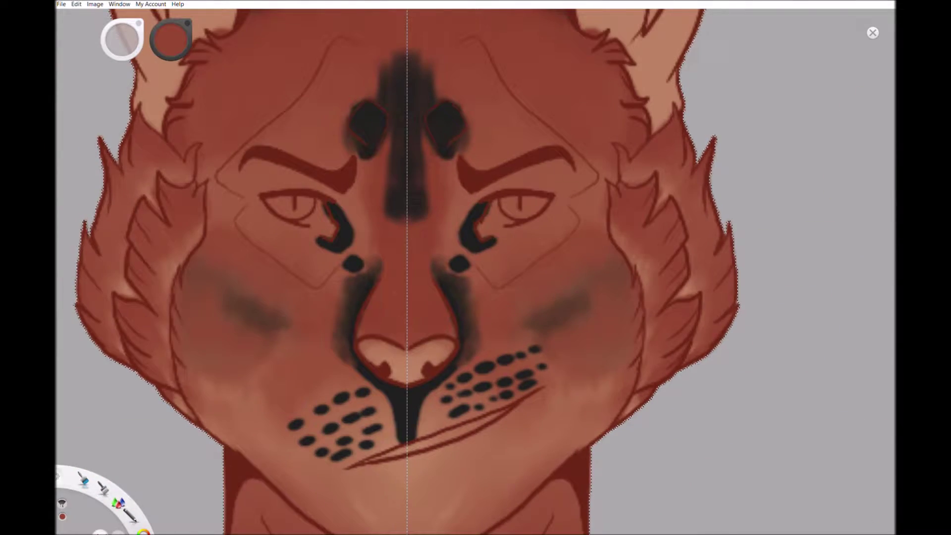
drag(582, 391, 596, 436)
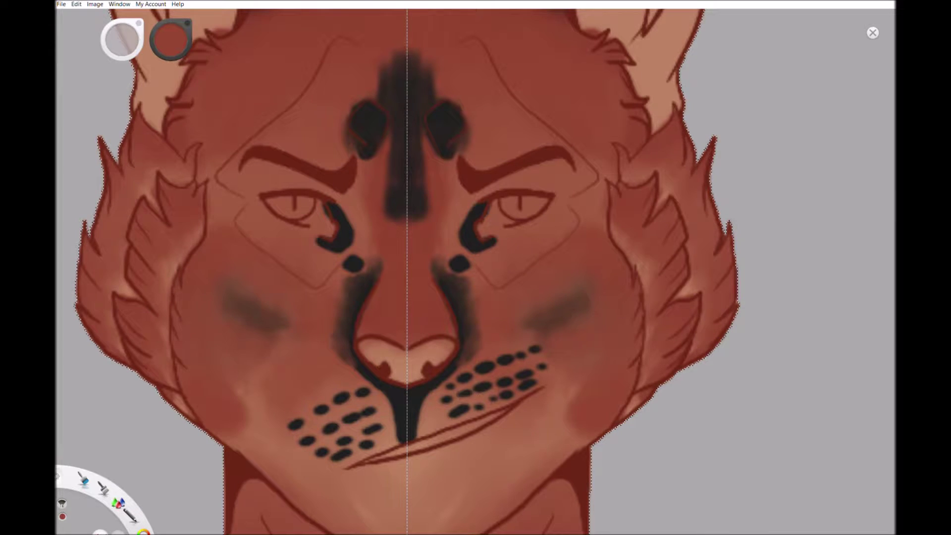
key(ctrl+z)
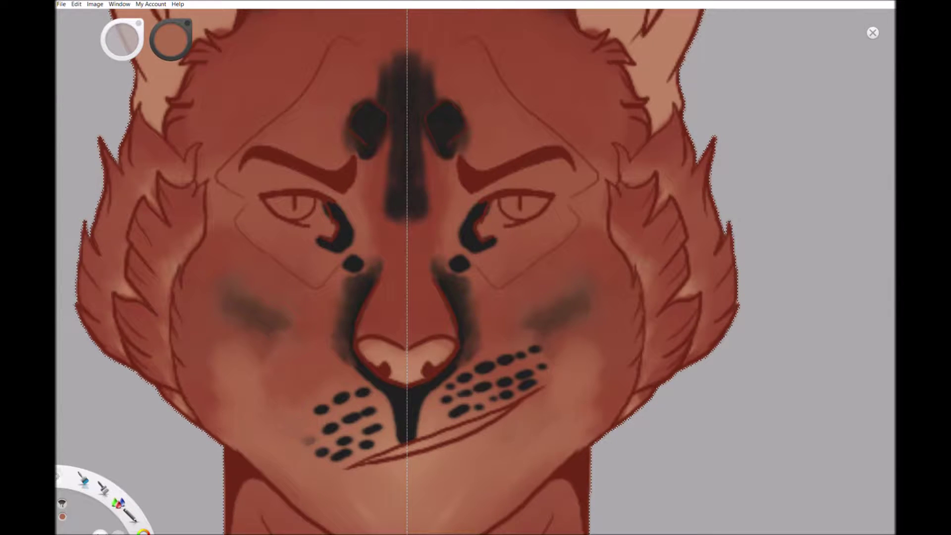
Step: Blend lighter tan fur over the outer and lower cheeks on both sides of the face
mouse_move(609, 391)
mouse_down()
mouse_move(525, 268)
mouse_move(496, 282)
mouse_up()
mouse_move(614, 265)
mouse_down()
mouse_move(741, 424)
mouse_move(626, 291)
mouse_move(619, 408)
mouse_move(729, 403)
mouse_move(599, 249)
mouse_up()
click(618, 280)
scroll(618, 280, up, 6)
drag(527, 270, 560, 254)
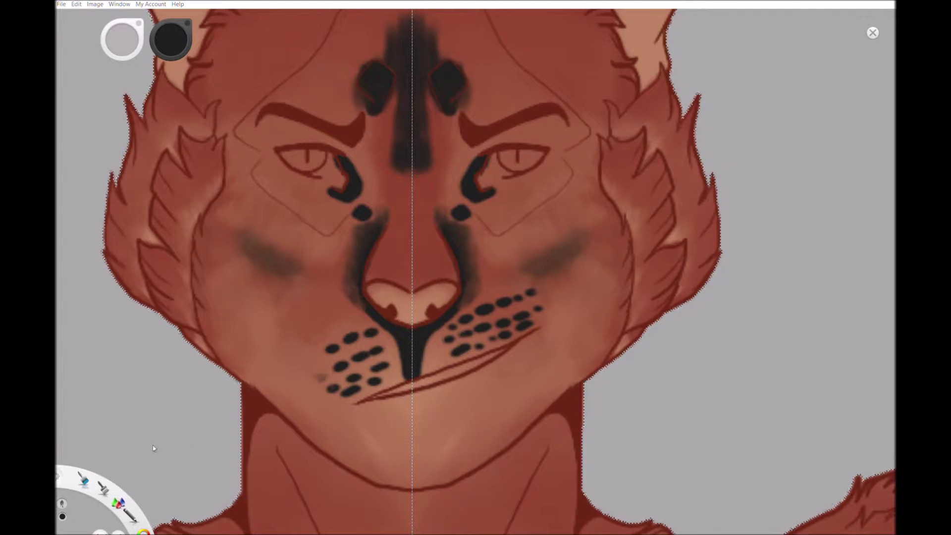
Step: Add speckled black texture to both cheek patches and extend it down one cheek to the whisker spots
mouse_move(599, 227)
mouse_down()
mouse_move(554, 277)
mouse_move(617, 233)
mouse_up()
key(ctrl+z)
key(ctrl+z)
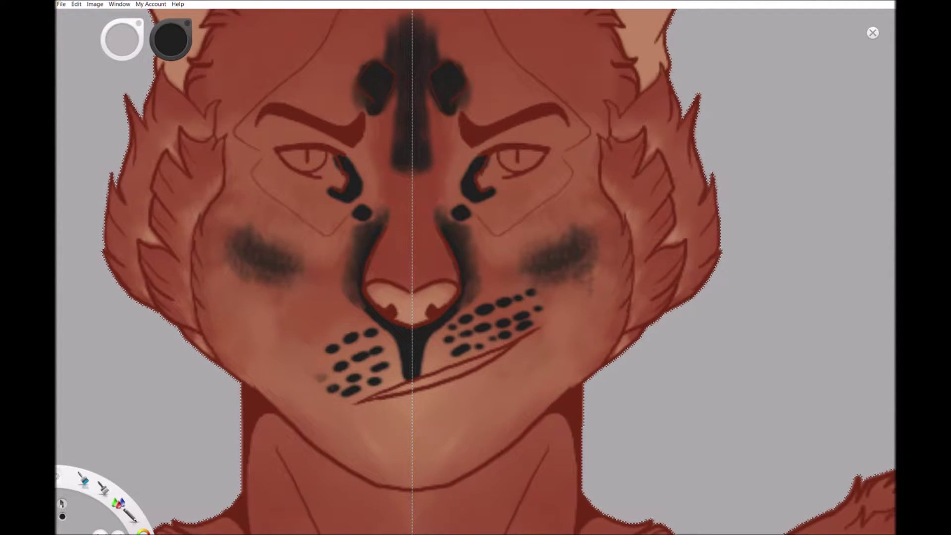
drag(279, 292, 329, 314)
scroll(545, 280, down, 6)
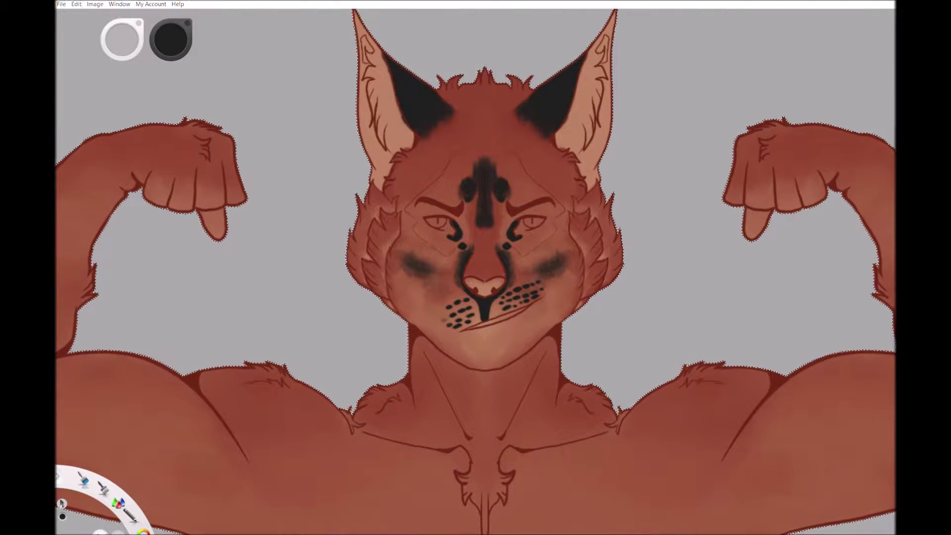
scroll(728, 460, up, 5)
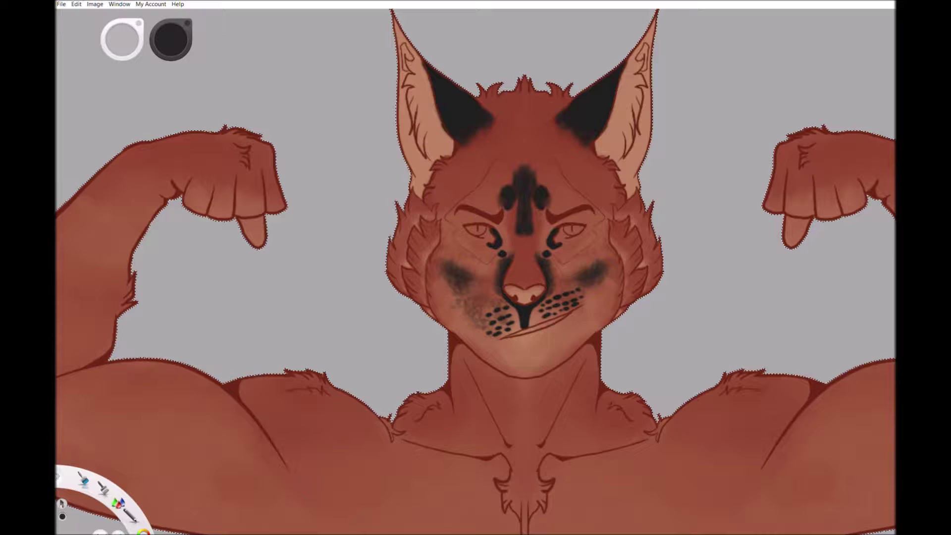
alt+click(570, 168)
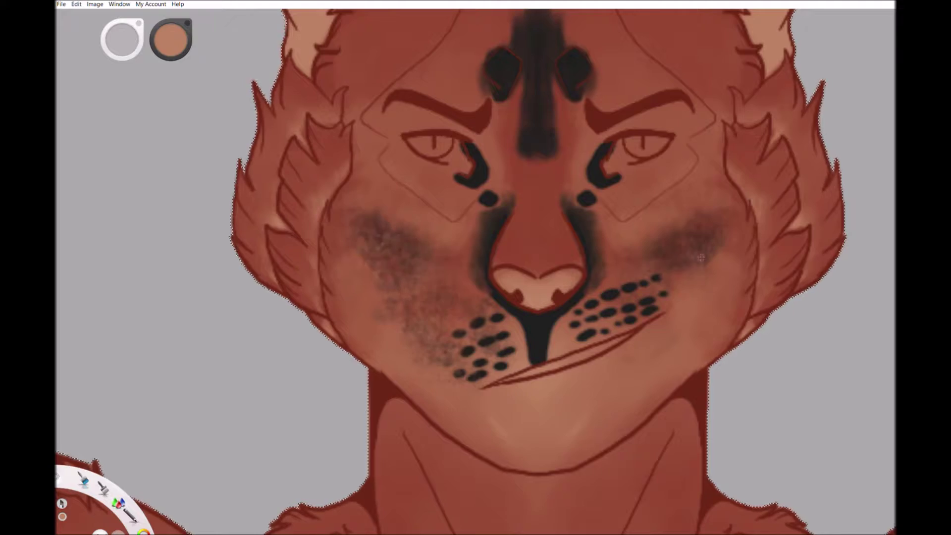
scroll(700, 257, down, 3)
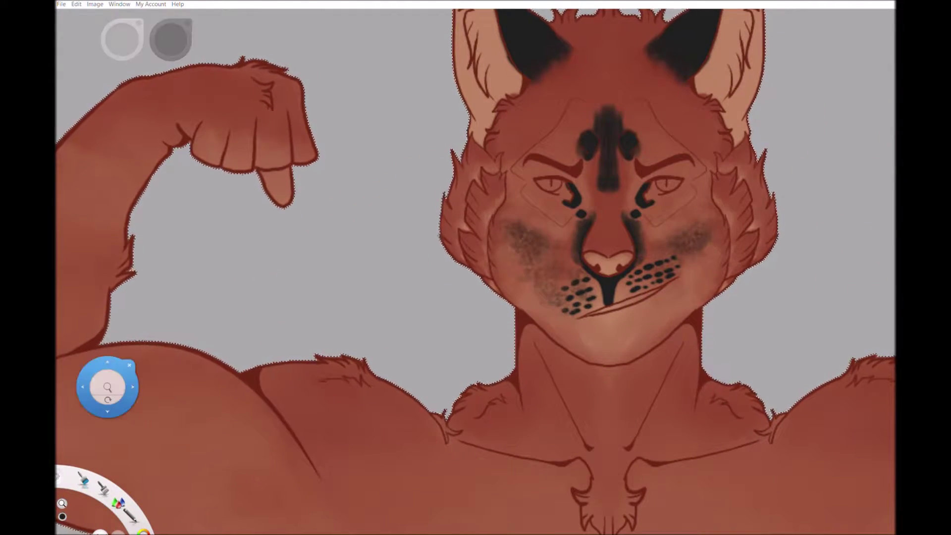
Step: Fill the chin and lower jaw with white and paint white on both sides of the muzzle
scroll(578, 262, up, 3)
scroll(569, 200, down, 5)
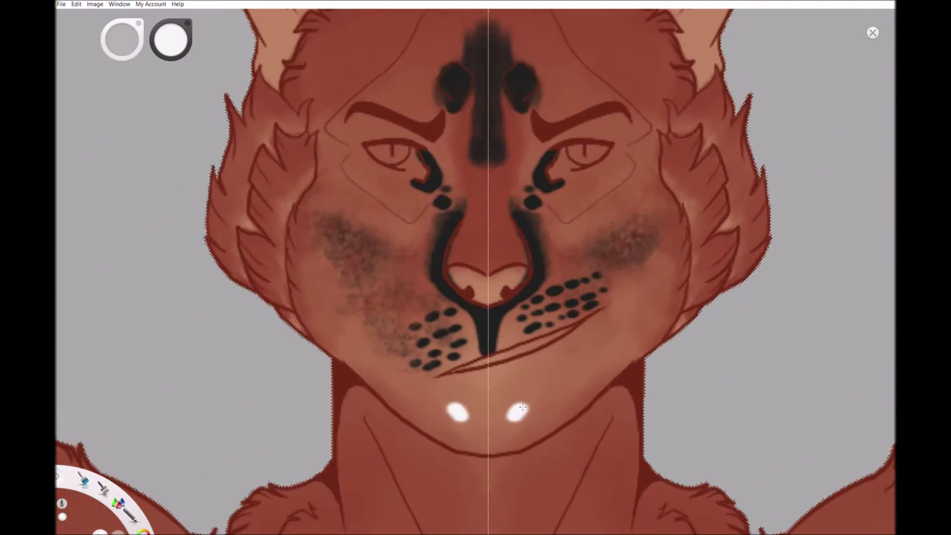
mouse_move(515, 421)
mouse_down()
mouse_move(503, 369)
mouse_move(556, 355)
mouse_up()
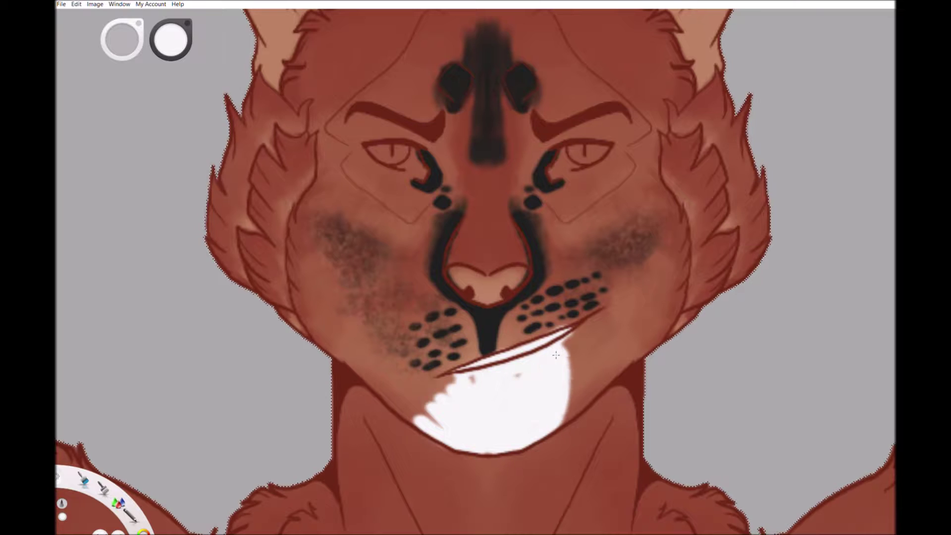
mouse_move(392, 393)
mouse_down()
mouse_move(368, 447)
mouse_move(386, 432)
mouse_up()
click(517, 359)
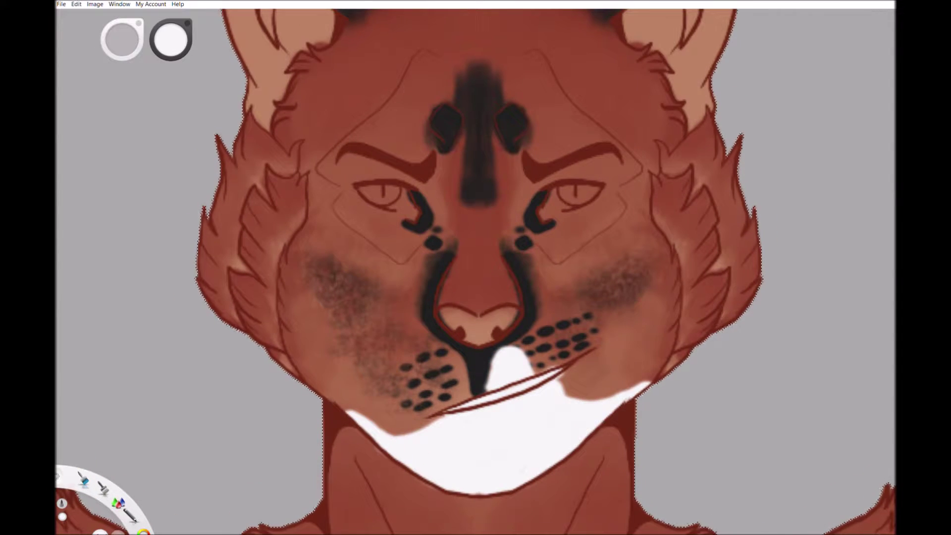
click(517, 343)
scroll(517, 342, up, 2)
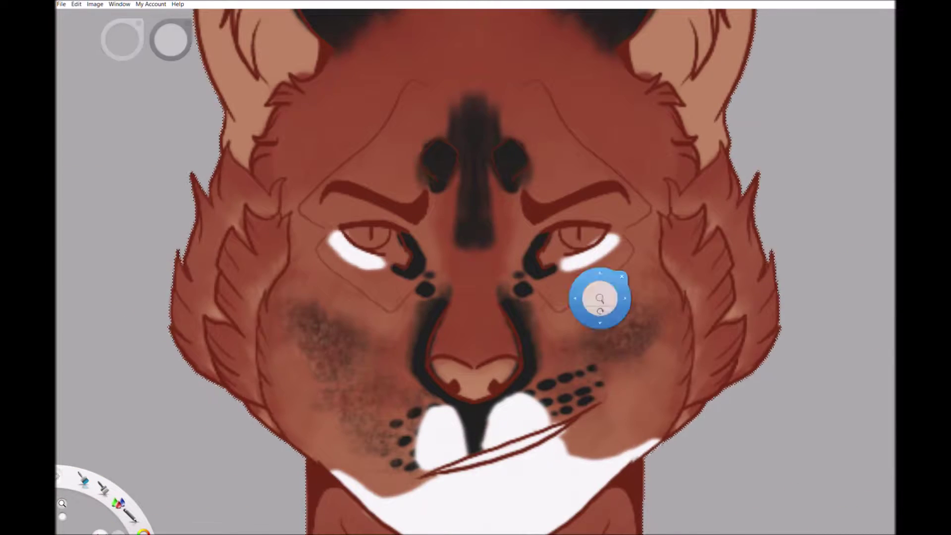
Step: Paint mirrored white marks at the inner eye corners and between the black spots on the forehead
drag(601, 297, 655, 347)
drag(478, 284, 493, 310)
drag(537, 213, 542, 233)
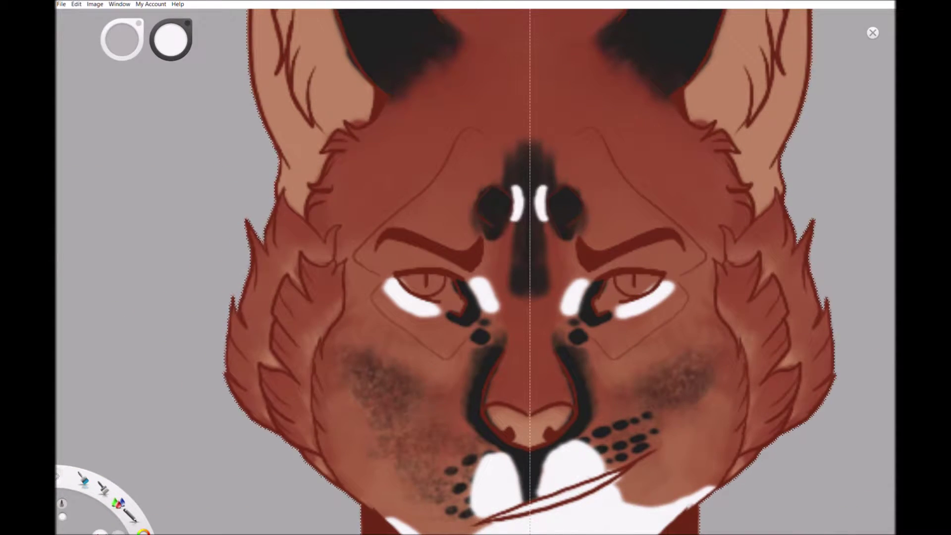
Step: Fade the white marks beneath both eyes down into the cheek fur
scroll(530, 247, down, 5)
scroll(541, 308, up, 5)
scroll(542, 307, up, 3)
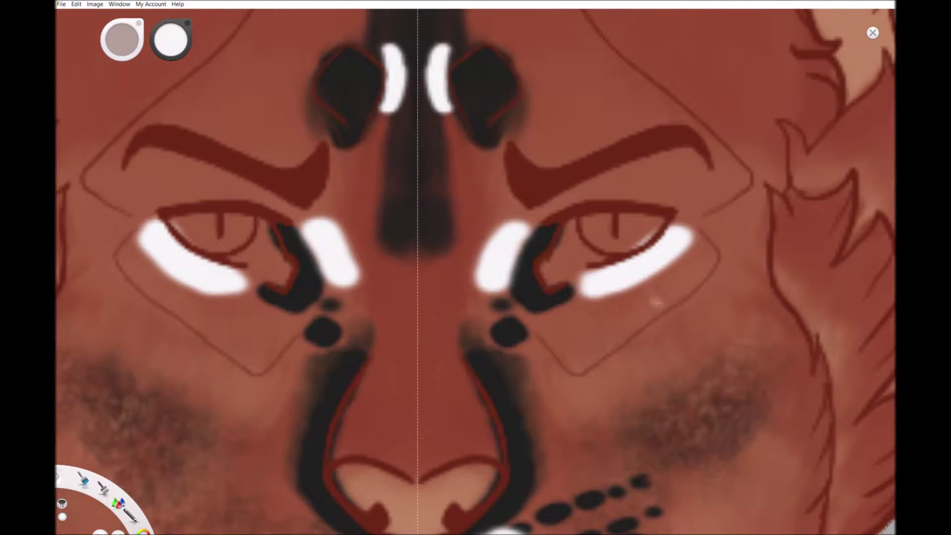
mouse_move(589, 298)
mouse_down()
mouse_move(688, 233)
mouse_move(574, 302)
mouse_move(693, 248)
mouse_move(631, 280)
mouse_up()
scroll(631, 280, down, 5)
scroll(618, 273, up, 2)
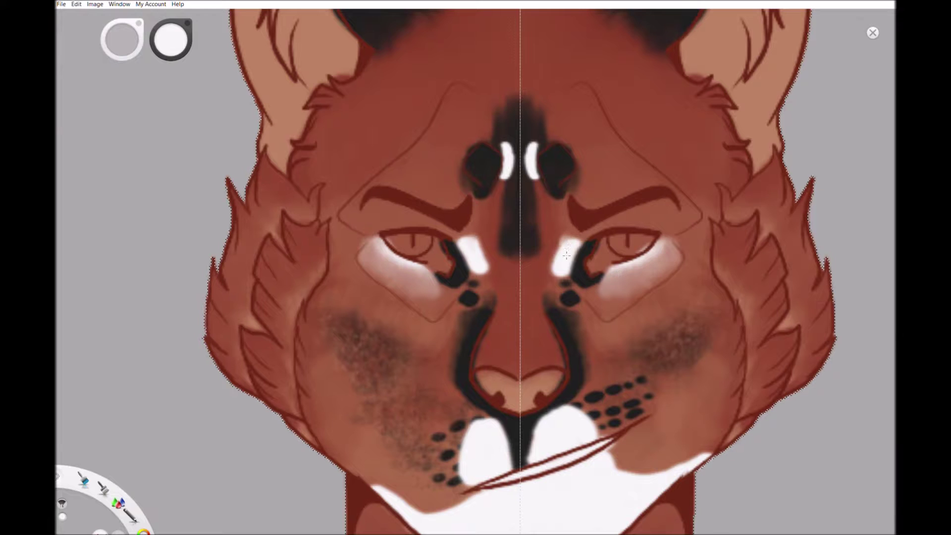
Step: Soften the white edges at the inner eye corners, forehead, muzzle and jaw into the surrounding fur
scroll(631, 155, down, 3)
mouse_move(552, 270)
mouse_down()
mouse_move(629, 156)
mouse_move(550, 278)
mouse_up()
scroll(630, 155, up, 3)
scroll(685, 255, down, 2)
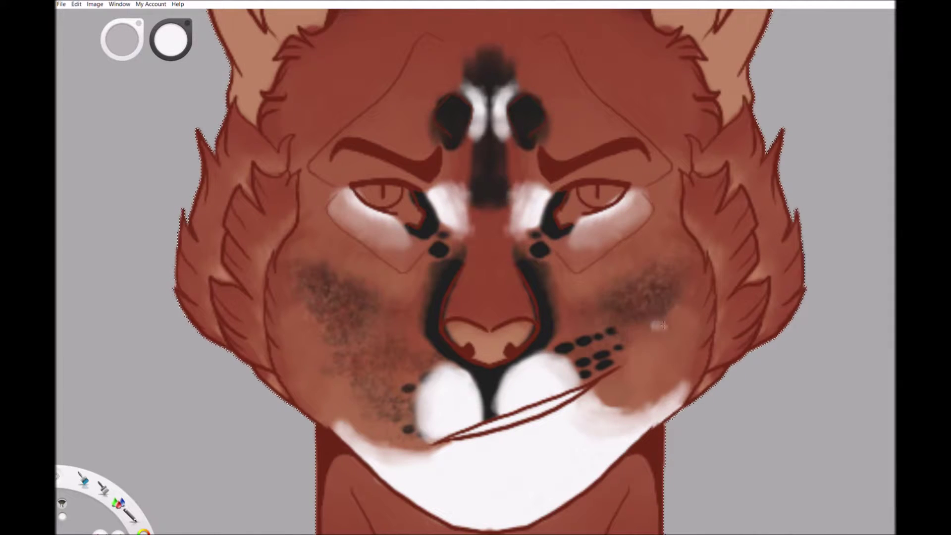
Step: Try dabbing white texture over the black cheek patches
drag(646, 298, 625, 303)
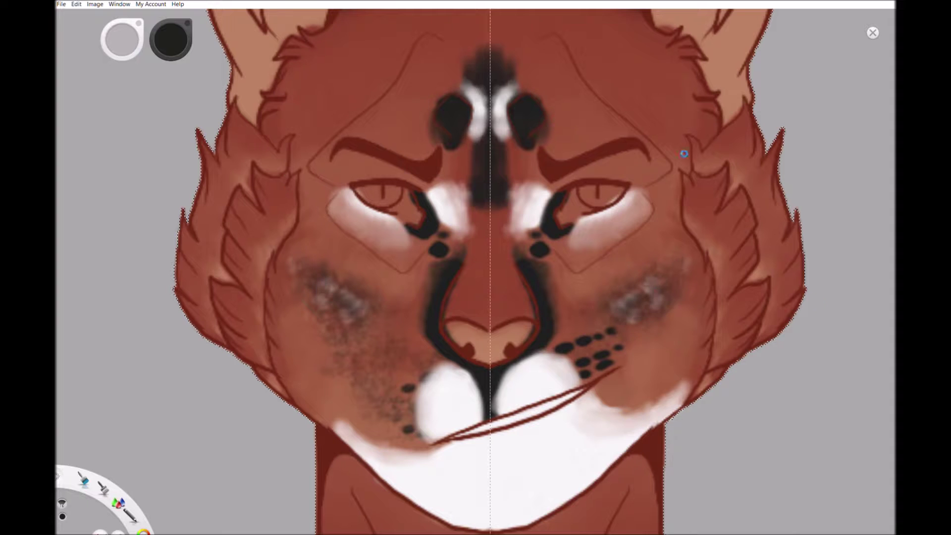
scroll(816, 303, down, 2)
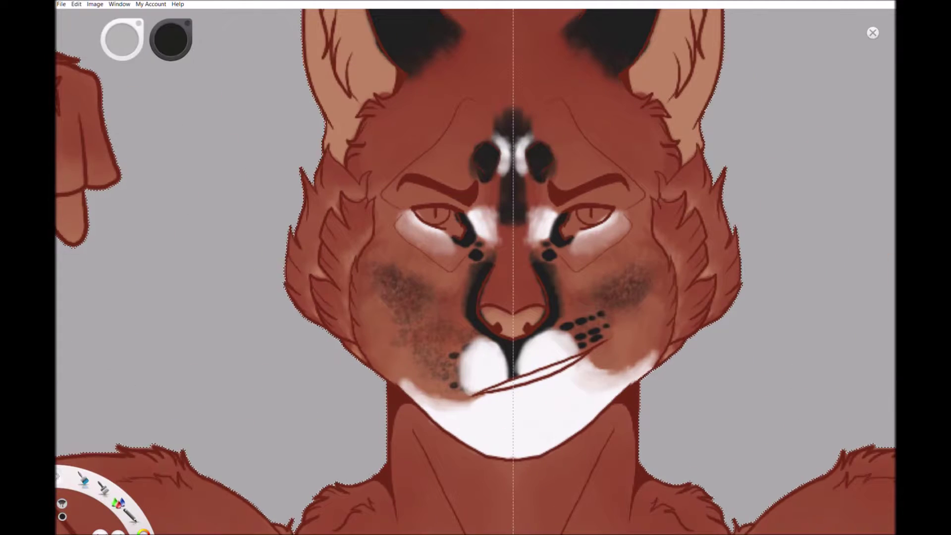
Step: Turn off mirroring and blend soft white over the muzzle sides and jaw edge, covering the old whisker spots
click(873, 33)
drag(461, 342, 470, 381)
mouse_move(560, 322)
mouse_down()
mouse_move(587, 351)
mouse_move(628, 369)
mouse_up()
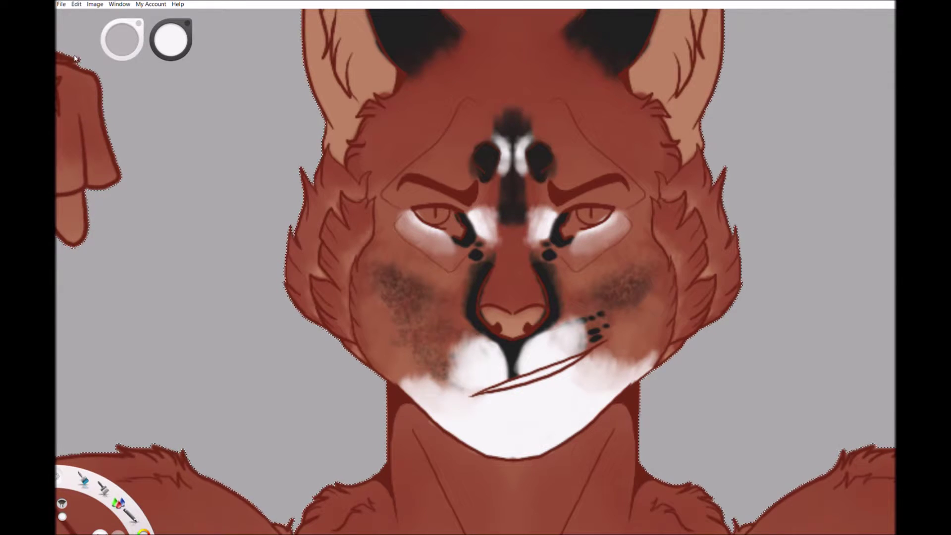
Step: Dot rows of small black whisker spots on the white muzzle side above the raised mouth corner
scroll(556, 256, up, 2)
scroll(556, 255, up, 1)
click(550, 418)
click(577, 405)
click(612, 392)
click(524, 435)
click(558, 440)
click(535, 450)
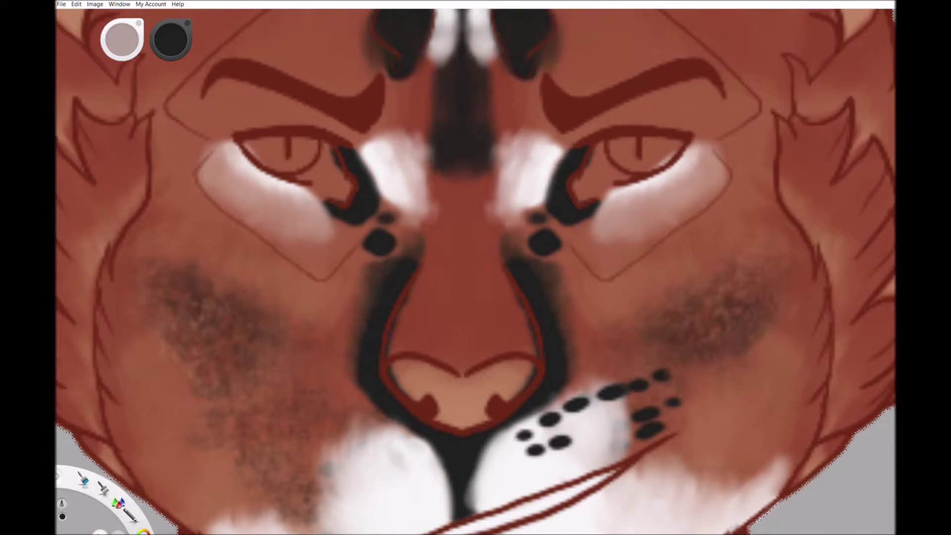
drag(461, 371, 555, 283)
Step: Dot matching rows of black whisker spots on the other white side of the muzzle
click(480, 365)
click(510, 362)
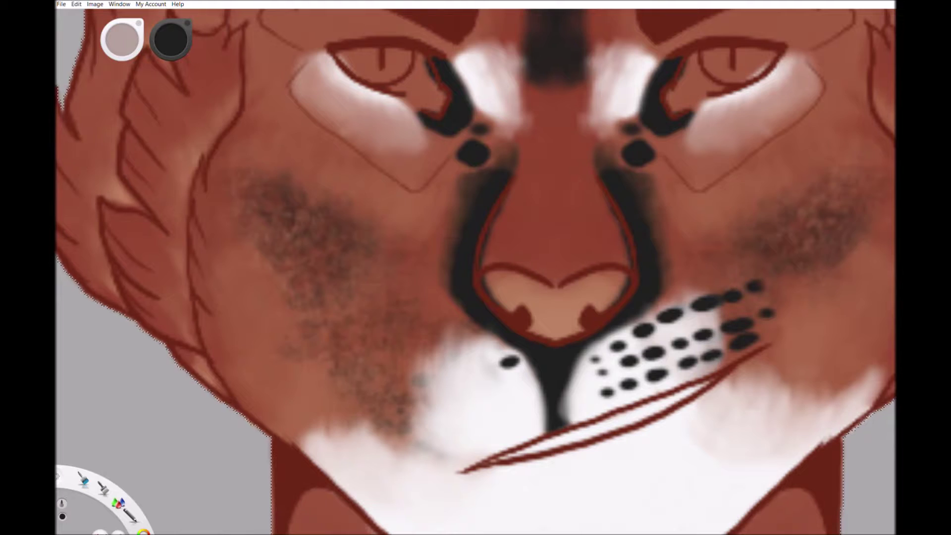
click(512, 361)
click(466, 392)
click(461, 421)
click(515, 408)
click(421, 454)
click(514, 433)
Step: Try mirrored white strokes on the throat and the center of the chest
scroll(532, 390, down, 3)
scroll(683, 420, down, 2)
scroll(683, 420, up, 2)
alt+click(488, 278)
drag(483, 262, 496, 297)
key(ctrl+z)
key(x)
drag(550, 357, 535, 441)
key(ctrl+z)
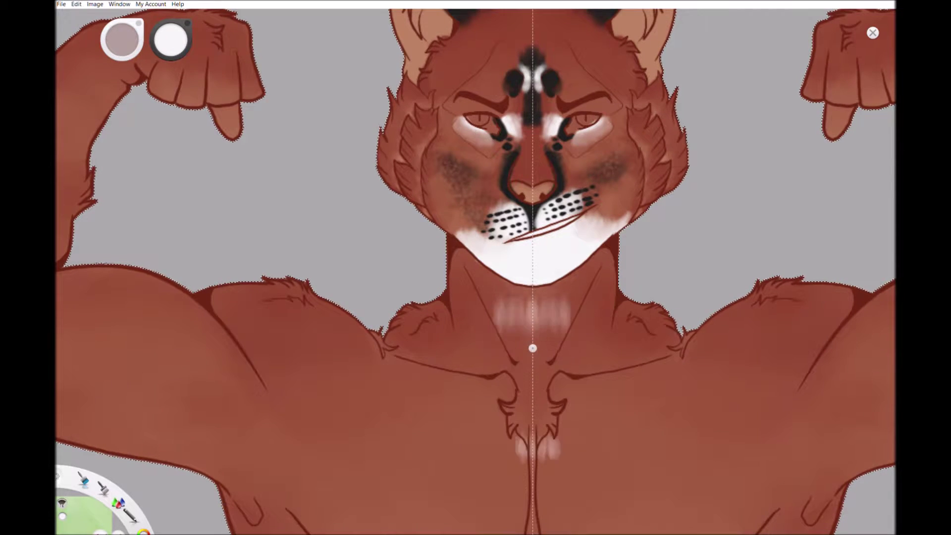
Step: Brush faint, soft white fur over the throat, the chest tuft and the middle of the chest
scroll(550, 317, down, 2)
mouse_move(530, 401)
mouse_down()
mouse_move(545, 337)
mouse_move(585, 302)
mouse_move(560, 397)
mouse_move(565, 440)
mouse_up()
key(ctrl+z)
key(ctrl+z)
key(ctrl+z)
key(ctrl+z)
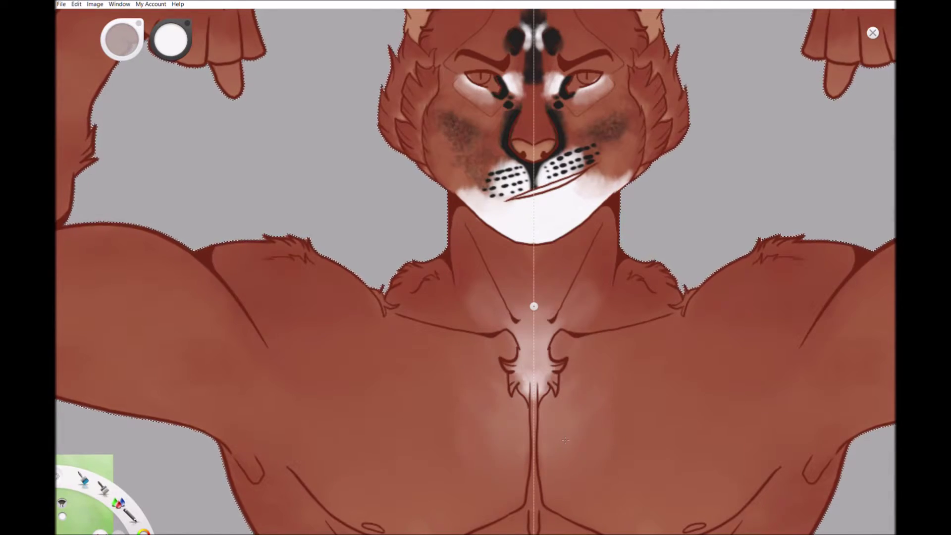
mouse_move(557, 335)
mouse_down()
mouse_move(569, 346)
mouse_move(557, 334)
mouse_move(557, 257)
mouse_up()
drag(552, 354, 563, 346)
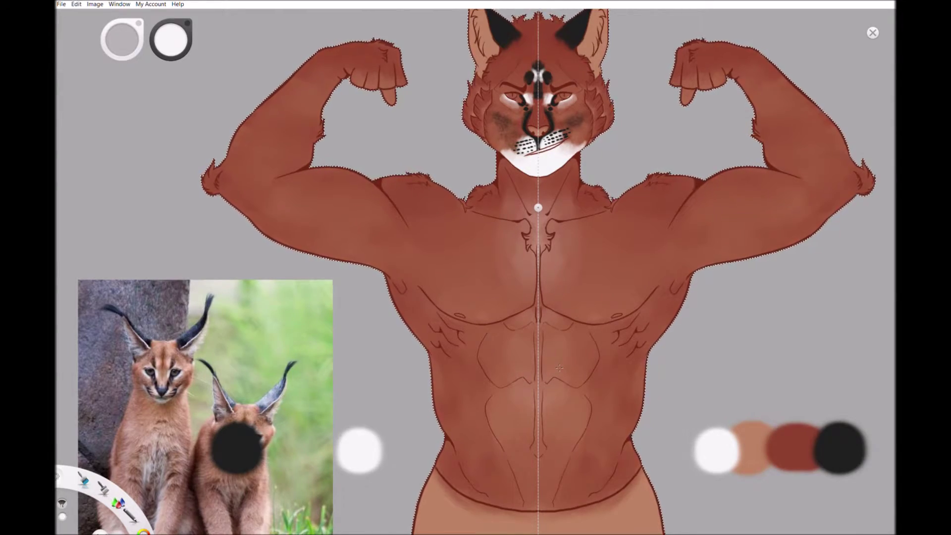
Step: Fill both inner ears with white and add fine white speckles to the black backs of the ears
scroll(540, 397, down, 2)
scroll(653, 170, up, 3)
scroll(632, 174, down, 4)
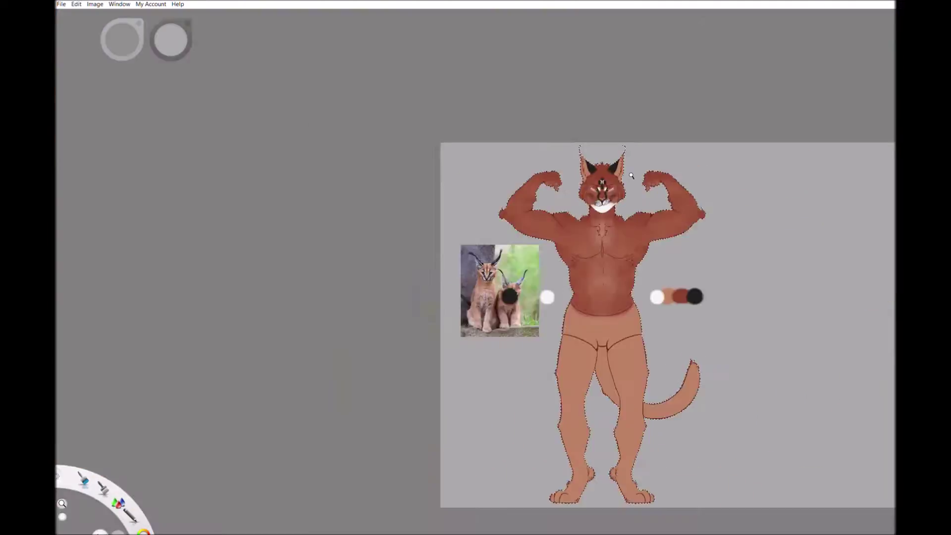
scroll(632, 173, up, 6)
mouse_move(592, 218)
mouse_down()
mouse_move(608, 179)
mouse_move(585, 238)
mouse_move(624, 168)
mouse_move(601, 154)
mouse_up()
drag(679, 188, 555, 225)
mouse_move(560, 297)
mouse_down()
mouse_move(550, 223)
mouse_move(565, 124)
mouse_move(555, 148)
mouse_up()
scroll(555, 148, up, 3)
mouse_move(525, 109)
mouse_down()
mouse_move(476, 307)
mouse_move(554, 298)
mouse_move(549, 391)
mouse_up()
mouse_move(587, 420)
mouse_down()
mouse_move(570, 460)
mouse_move(589, 475)
mouse_move(574, 445)
mouse_move(580, 419)
mouse_move(493, 329)
mouse_up()
scroll(493, 327, down, 3)
scroll(402, 298, down, 5)
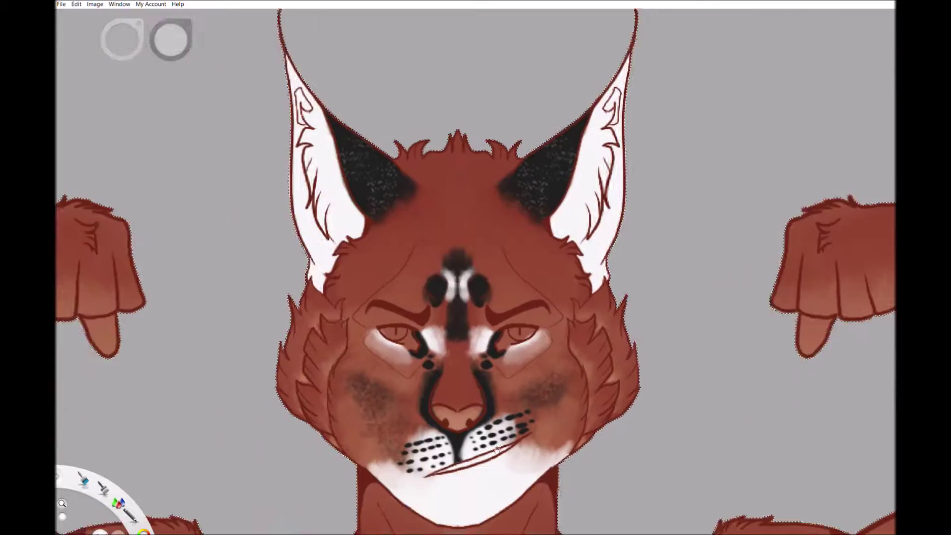
Step: Cover the speckled texture between the black cheek patch and the whisker spots with red fur
scroll(510, 252, up, 4)
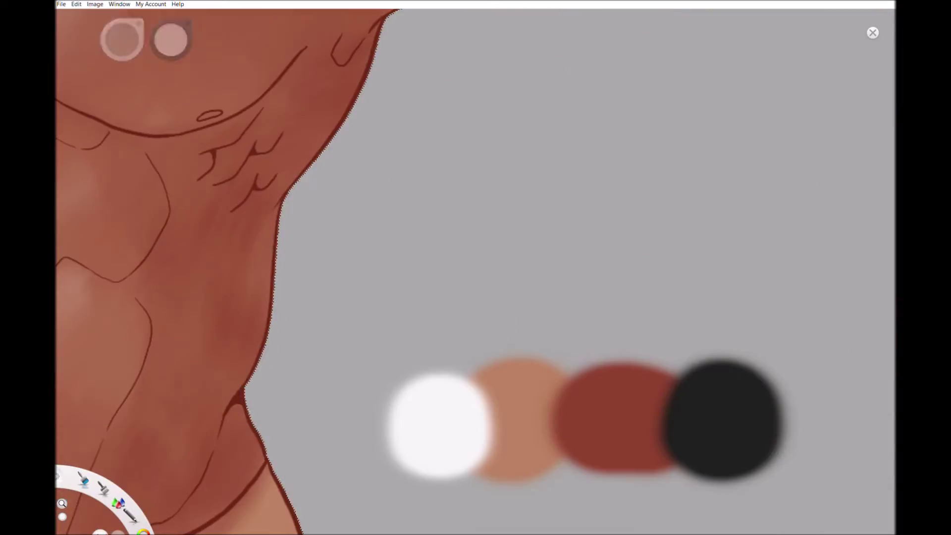
scroll(628, 446, down, 3)
scroll(628, 445, up, 3)
scroll(628, 446, up, 5)
drag(317, 396, 346, 361)
key(ctrl+z)
alt+click(336, 376)
drag(307, 391, 342, 318)
drag(342, 426, 391, 392)
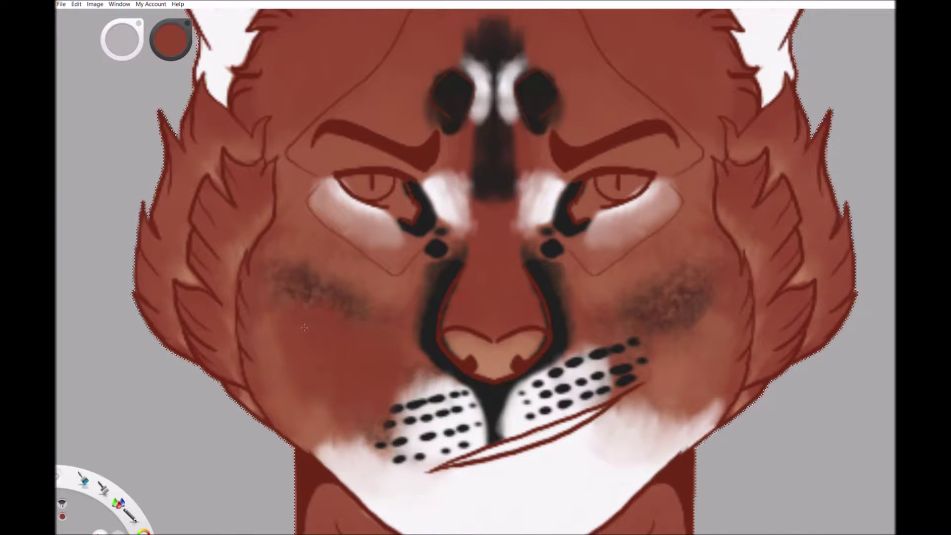
Step: Blend tan fur across both cheeks and thin the black cheek patches to narrow streaks
drag(663, 361, 713, 317)
alt+click(495, 347)
mouse_move(278, 411)
mouse_down()
mouse_move(347, 341)
mouse_move(322, 317)
mouse_move(356, 346)
mouse_up()
drag(270, 316, 317, 364)
drag(341, 394, 376, 356)
drag(277, 344, 320, 329)
mouse_move(376, 411)
mouse_down()
mouse_move(309, 326)
mouse_move(356, 357)
mouse_move(339, 310)
mouse_up()
mouse_move(690, 335)
mouse_down()
mouse_move(716, 284)
mouse_move(661, 331)
mouse_move(649, 325)
mouse_move(691, 292)
mouse_move(728, 290)
mouse_up()
scroll(720, 322, down, 3)
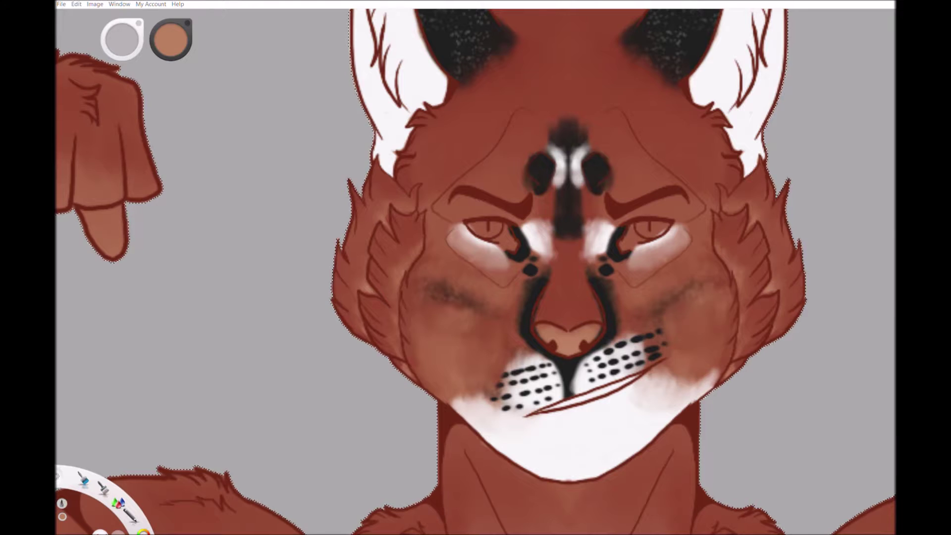
Step: Paint out the remaining black cheek streaks with red and lay light tan over the cheeks
alt+click(101, 93)
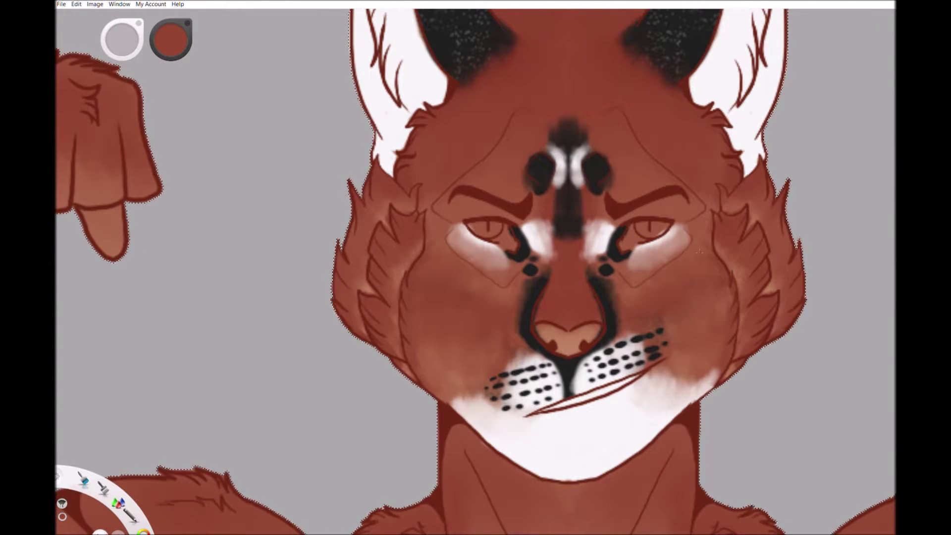
alt+click(569, 342)
mouse_move(476, 347)
mouse_down()
mouse_move(441, 342)
mouse_move(490, 277)
mouse_move(421, 297)
mouse_up()
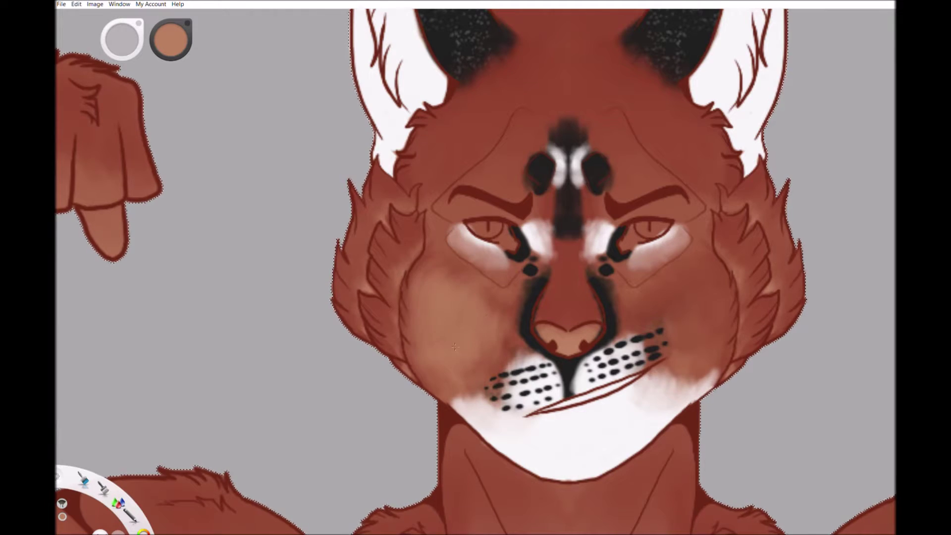
drag(644, 321, 712, 274)
Step: Blend red fur back over the tan on both cheeks, strongest toward the eyes and nose
alt+click(106, 79)
drag(495, 287, 436, 327)
drag(421, 277, 500, 347)
drag(669, 322, 708, 272)
scroll(629, 312, down, 5)
scroll(629, 312, up, 5)
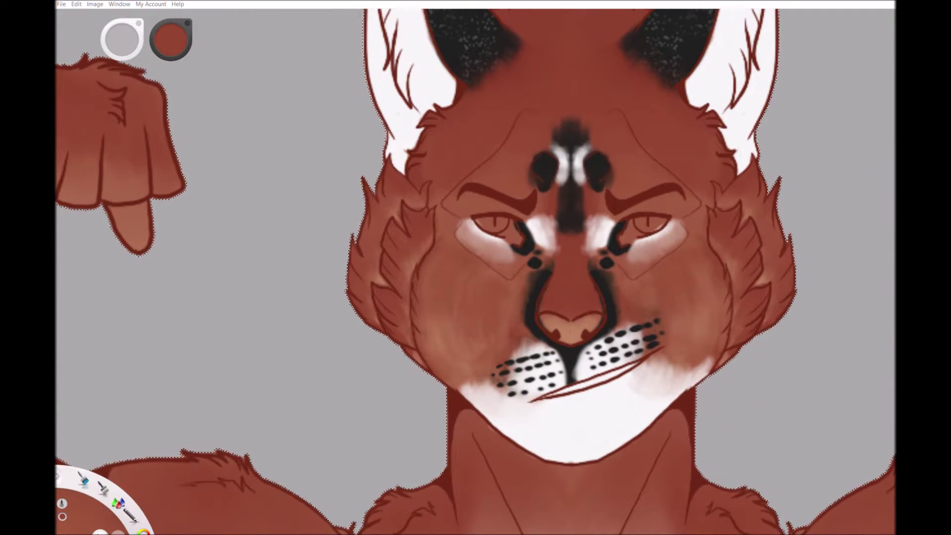
Step: Sample the nose's tan and paint solid tan patches over both cheeks
alt+click(569, 341)
drag(491, 297, 445, 337)
drag(431, 282, 501, 351)
drag(659, 337, 683, 284)
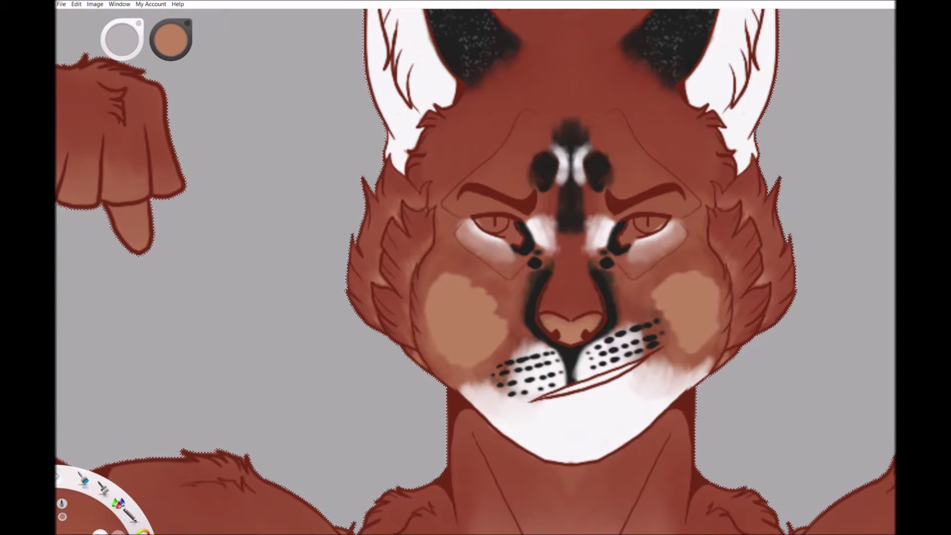
drag(446, 292, 500, 352)
Step: Blend red fur from the forehead color over the tan patches on both cheeks
alt+click(495, 164)
mouse_move(495, 298)
mouse_down()
mouse_move(460, 327)
mouse_move(436, 308)
mouse_up()
drag(674, 297, 713, 316)
drag(490, 297, 446, 327)
mouse_move(659, 277)
mouse_down()
mouse_move(693, 307)
mouse_move(703, 337)
mouse_up()
key(space)
drag(656, 270, 693, 270)
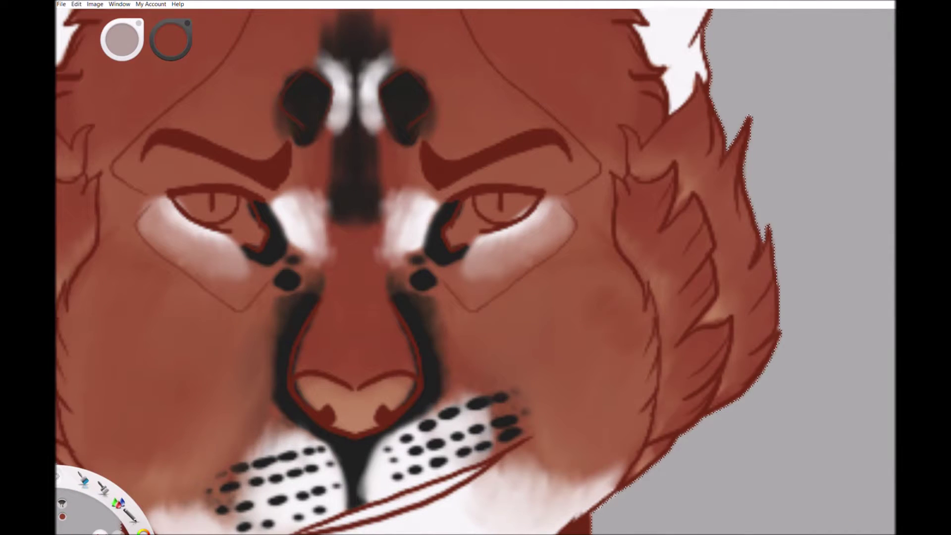
mouse_move(637, 281)
mouse_down()
mouse_move(614, 386)
mouse_move(550, 292)
mouse_up()
Step: Extend soft white fur up along both sides of the jaw and repaint the nearby outer whisker spots black
scroll(566, 251, down, 5)
scroll(611, 343, up, 1)
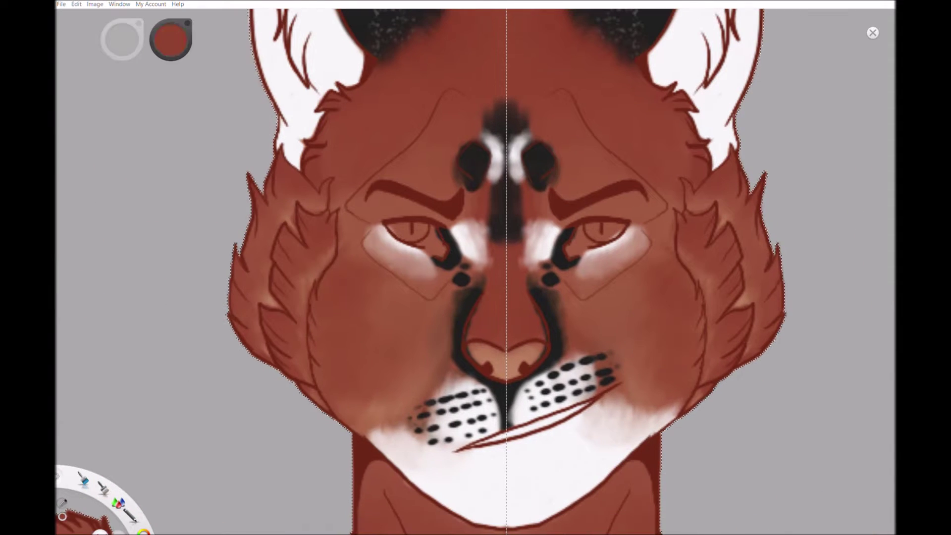
alt+click(622, 421)
drag(626, 420, 589, 431)
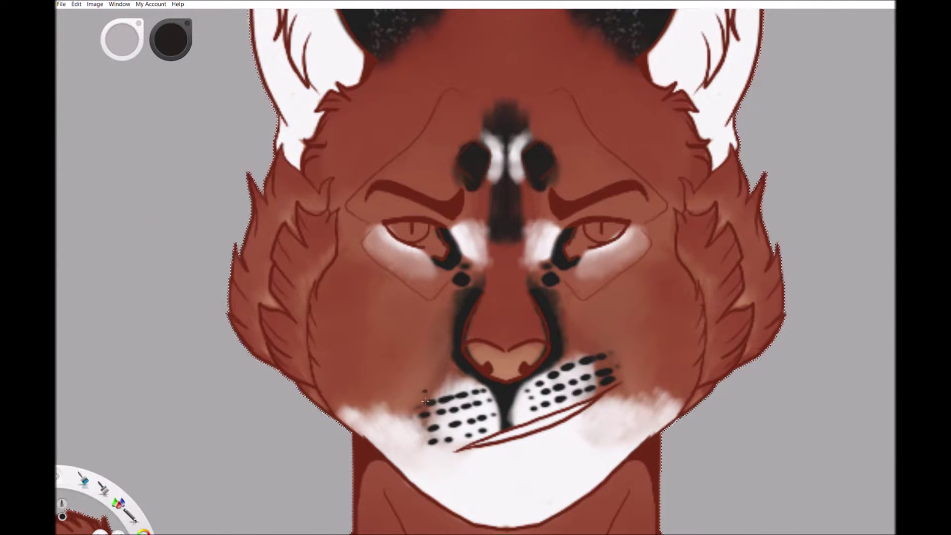
Step: Scatter fine black speckles across both cheeks from the nose outward to the cheek fur
drag(626, 293, 651, 321)
drag(377, 302, 426, 367)
drag(579, 297, 614, 361)
drag(654, 257, 693, 317)
drag(293, 267, 303, 289)
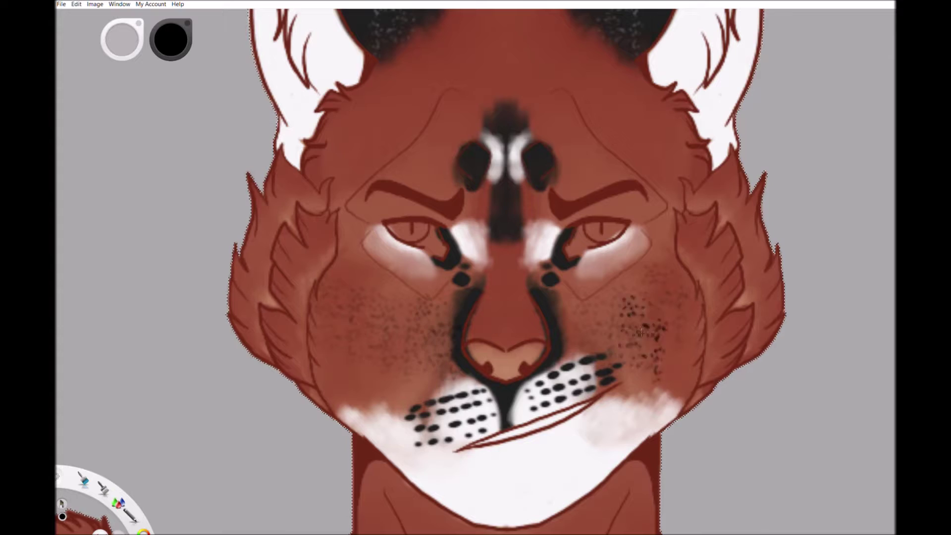
key(Home)
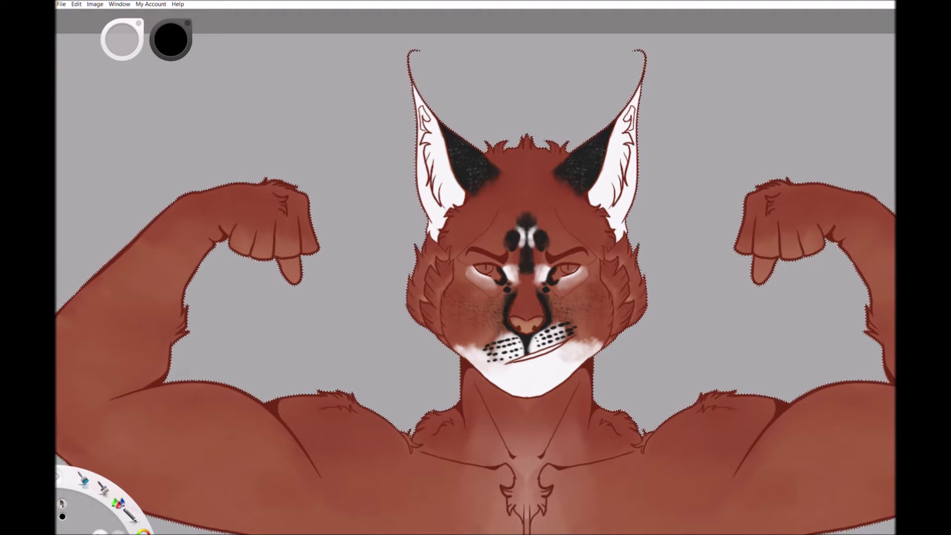
scroll(609, 227, up, 5)
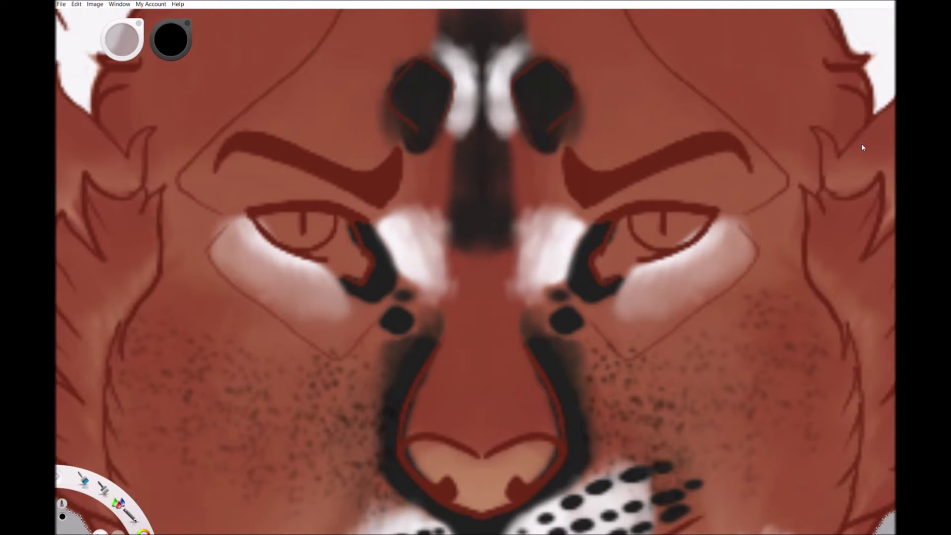
Step: Color both irises yellow with orange shading along the top, and fill the inner eye corners white
scroll(861, 147, up, 3)
mouse_move(599, 257)
mouse_down()
mouse_move(569, 317)
mouse_move(602, 273)
mouse_move(694, 258)
mouse_up()
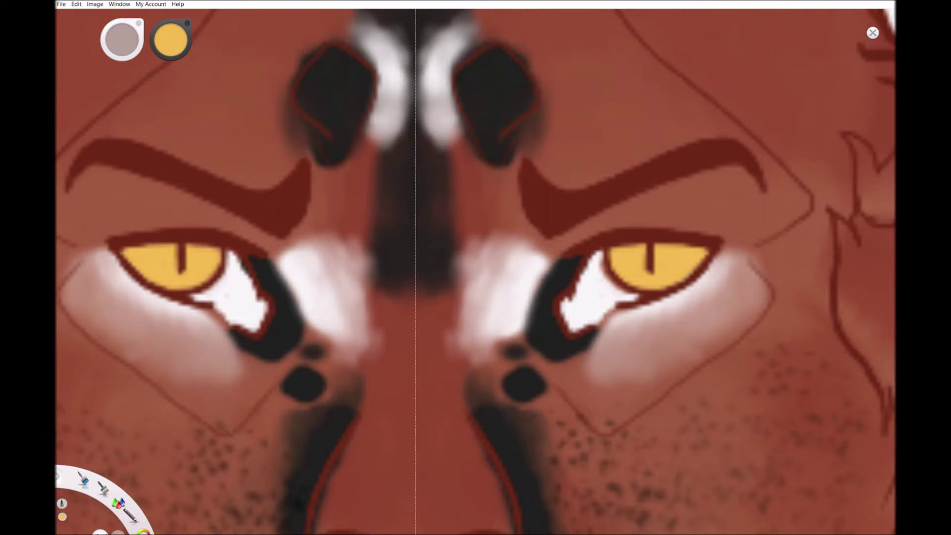
drag(614, 250, 683, 246)
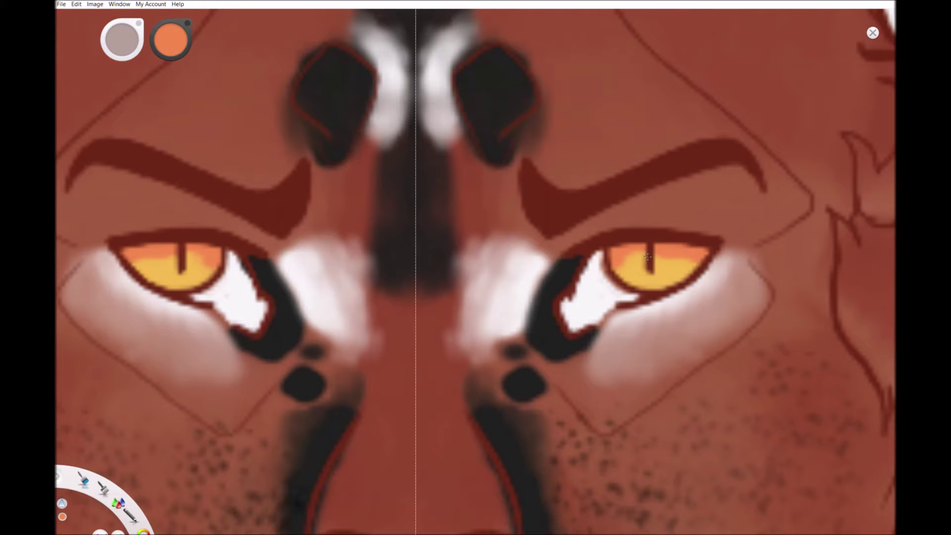
Step: Add white highlights to both irises, a larger one at the inner edge and a small one at the outer side
scroll(709, 255, up, 1)
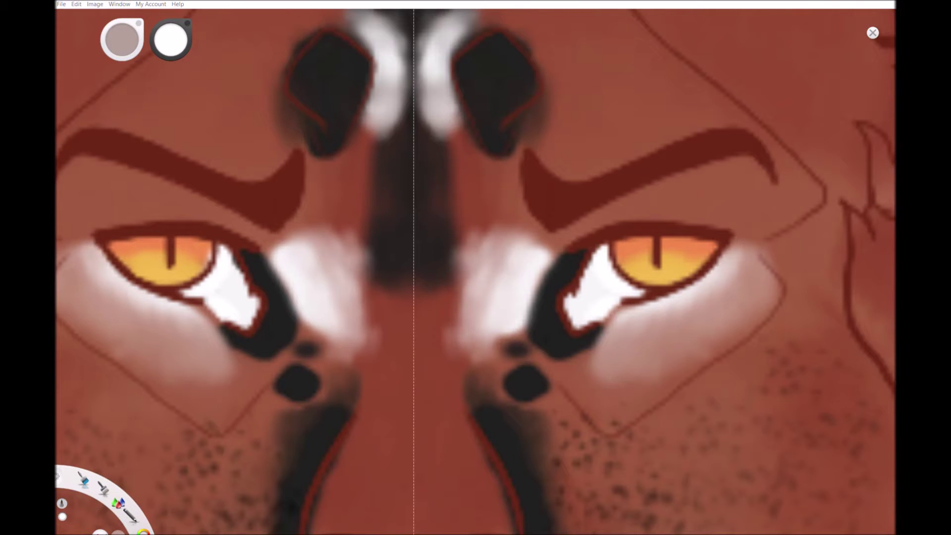
scroll(515, 257, down, 5)
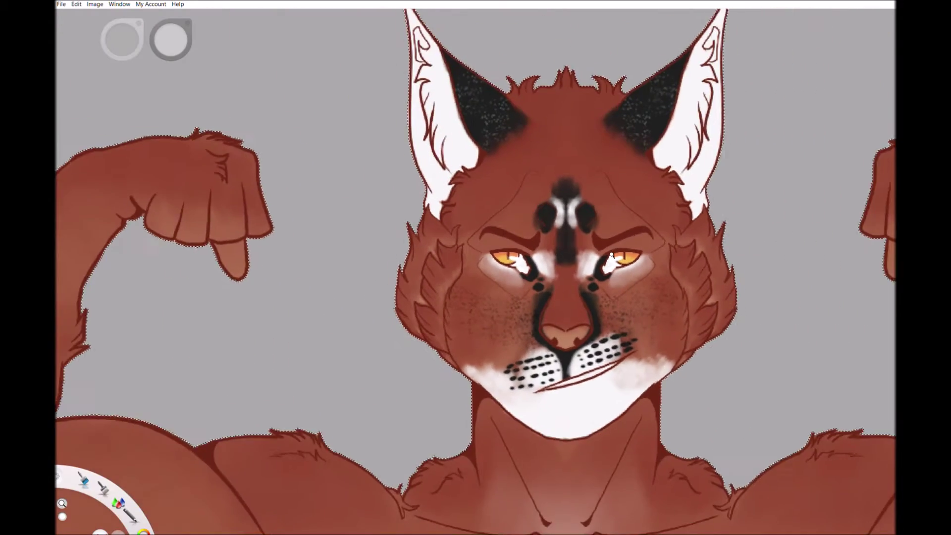
scroll(515, 257, up, 3)
scroll(662, 204, down, 4)
scroll(662, 204, up, 4)
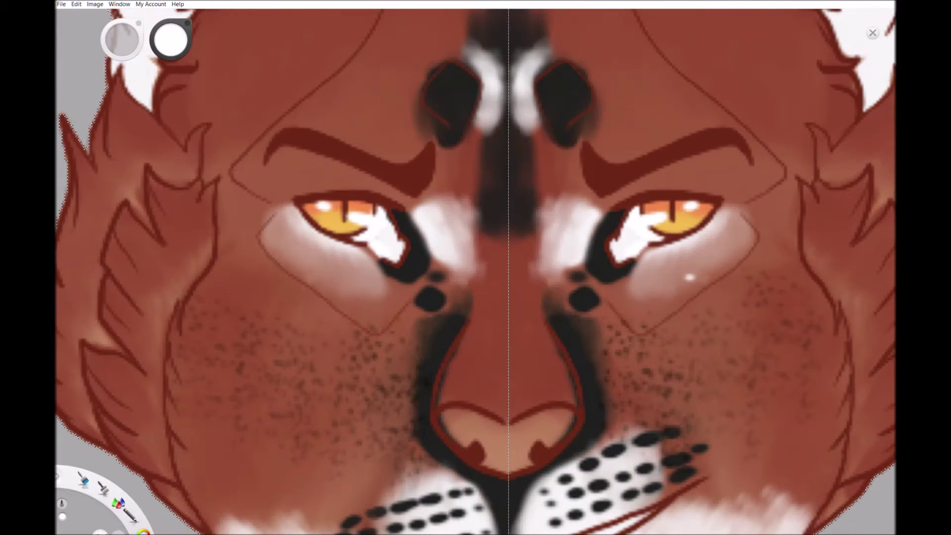
drag(688, 212, 711, 214)
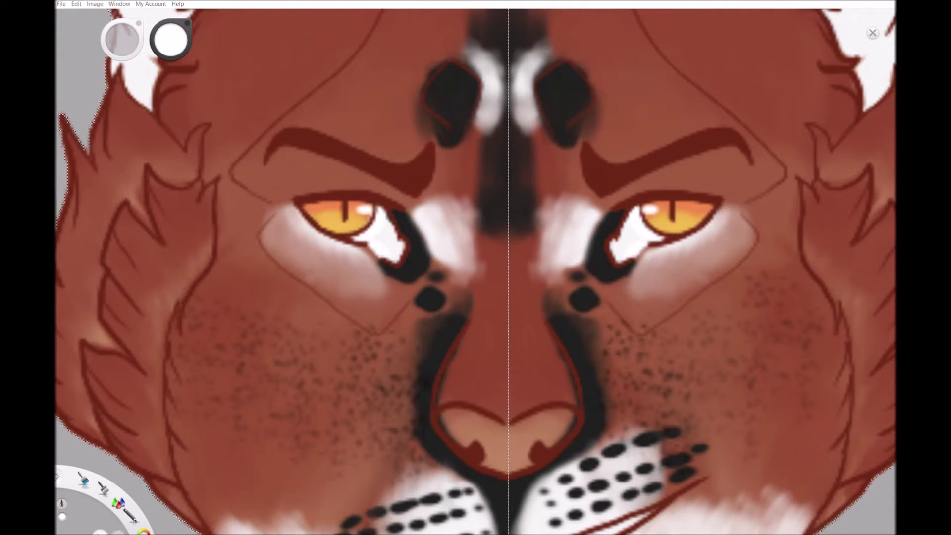
drag(643, 214, 654, 210)
scroll(671, 233, down, 1)
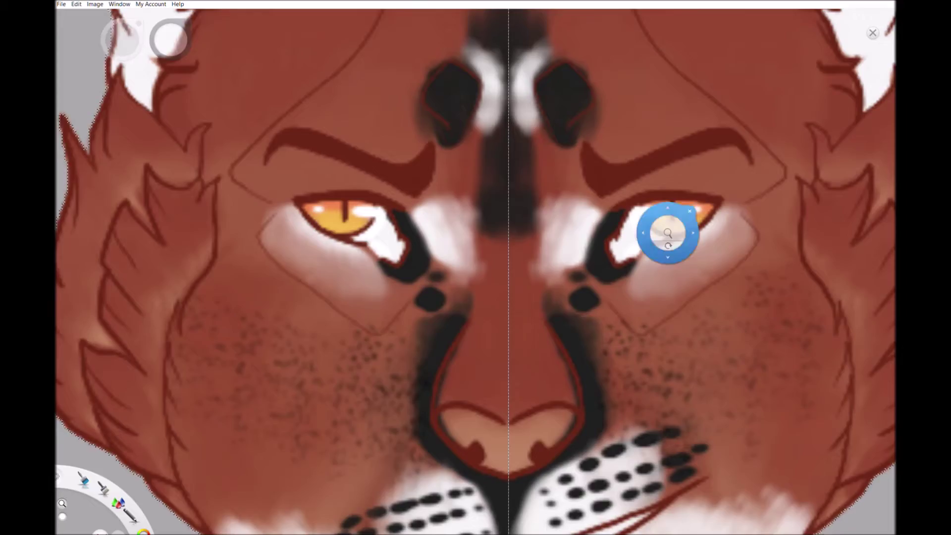
scroll(671, 233, down, 4)
scroll(726, 186, up, 3)
scroll(727, 185, down, 5)
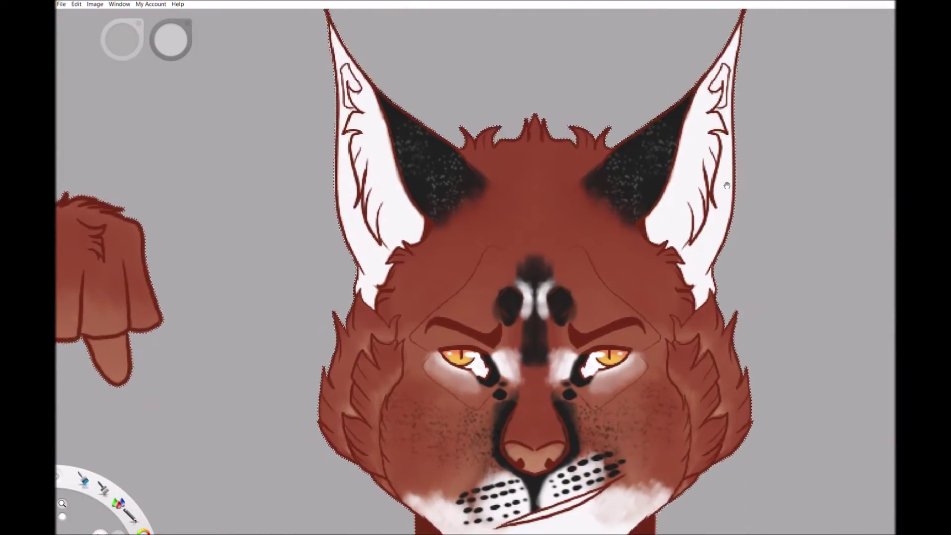
Step: Airbrush a subtle yellow-orange glow around both eyes and brows
scroll(510, 198, up, 2)
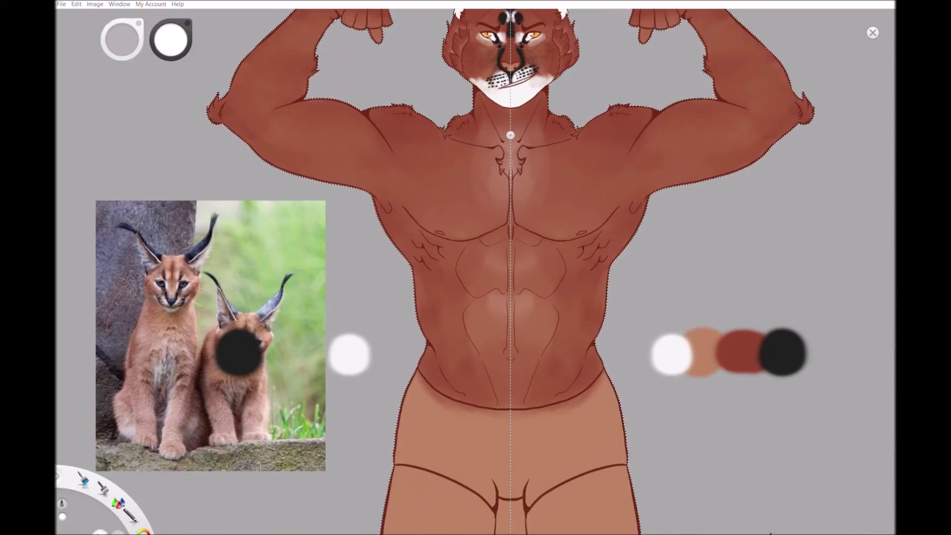
scroll(510, 198, down, 2)
scroll(510, 198, up, 6)
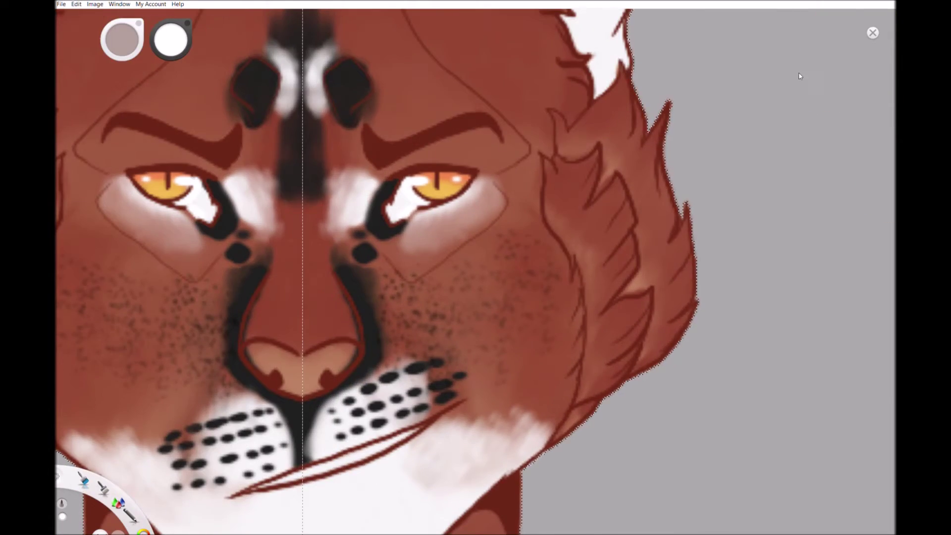
drag(510, 198, 708, 283)
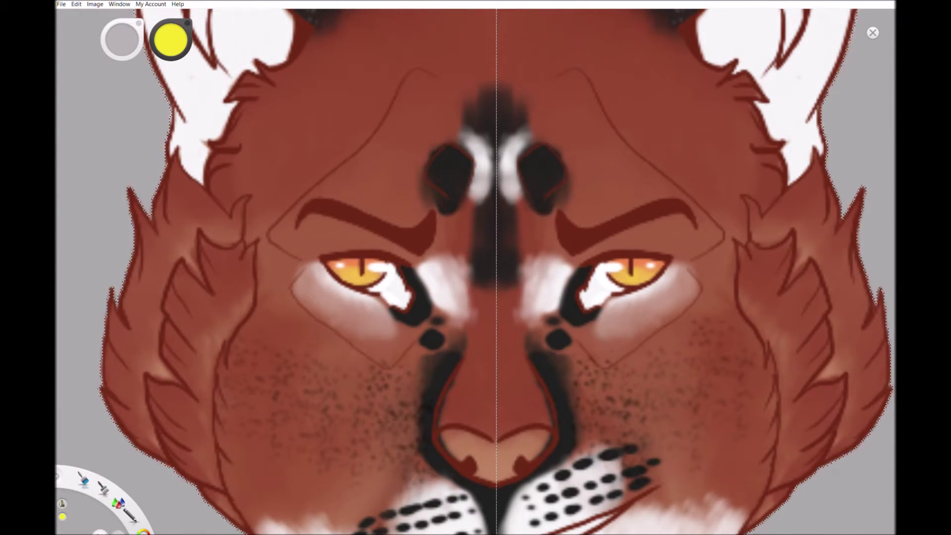
drag(619, 343, 638, 277)
drag(570, 233, 644, 213)
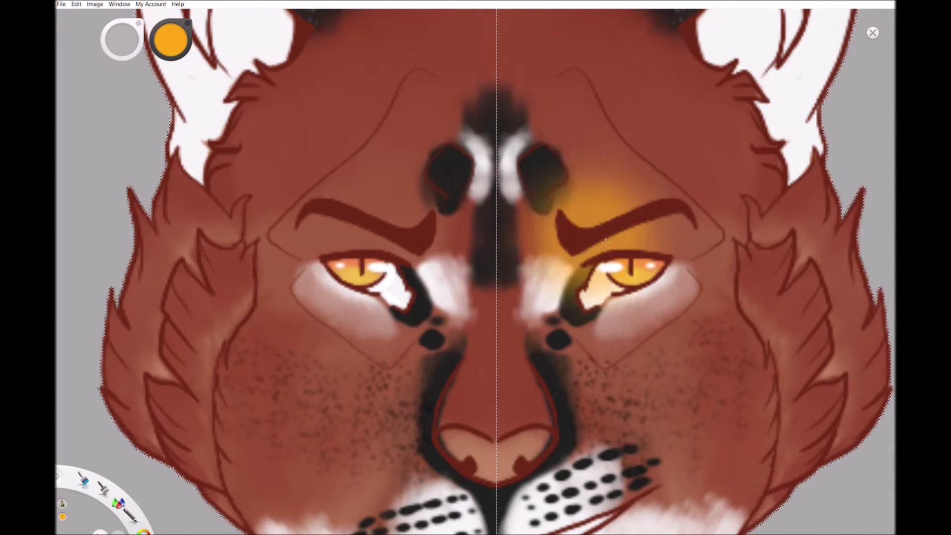
scroll(619, 263, down, 4)
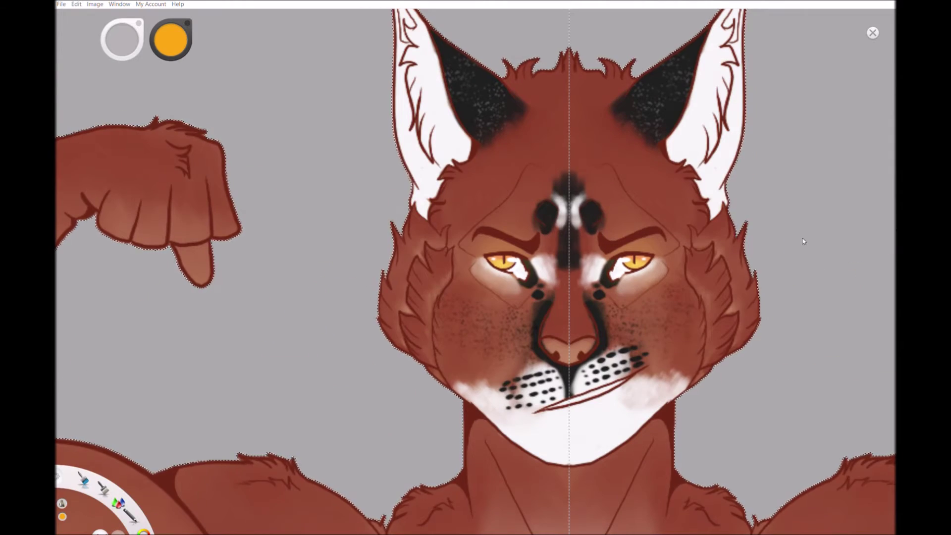
Step: Recolor the dark red line art of the face, cheek fur and neck to black
key(e)
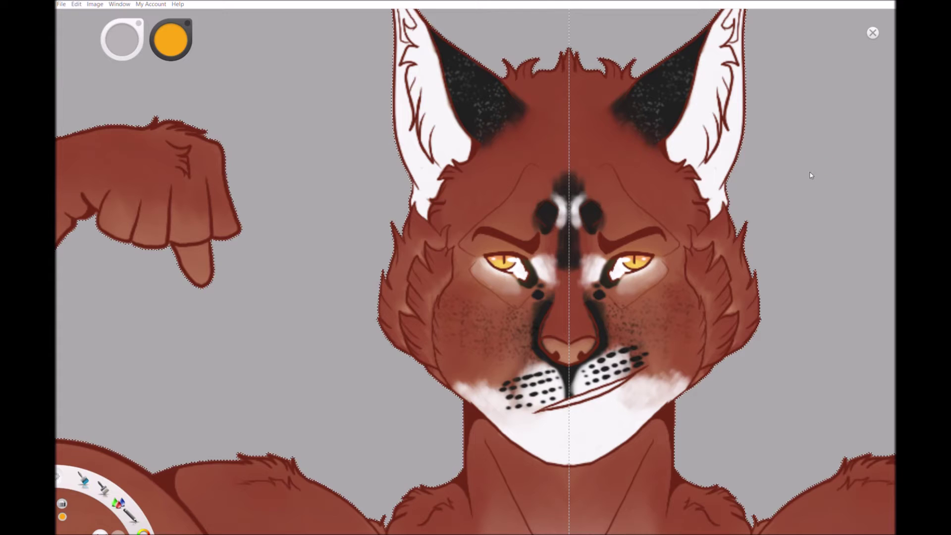
key(e)
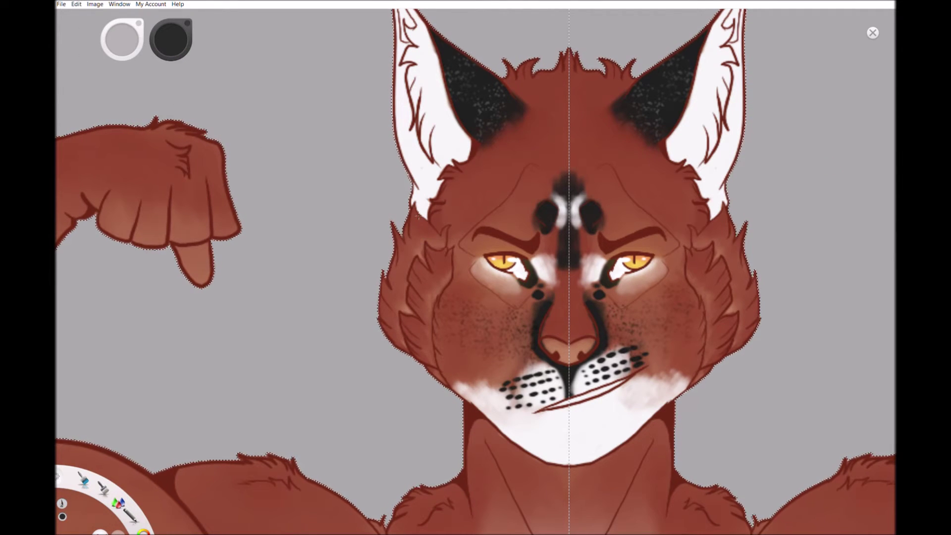
scroll(475, 268, up, 4)
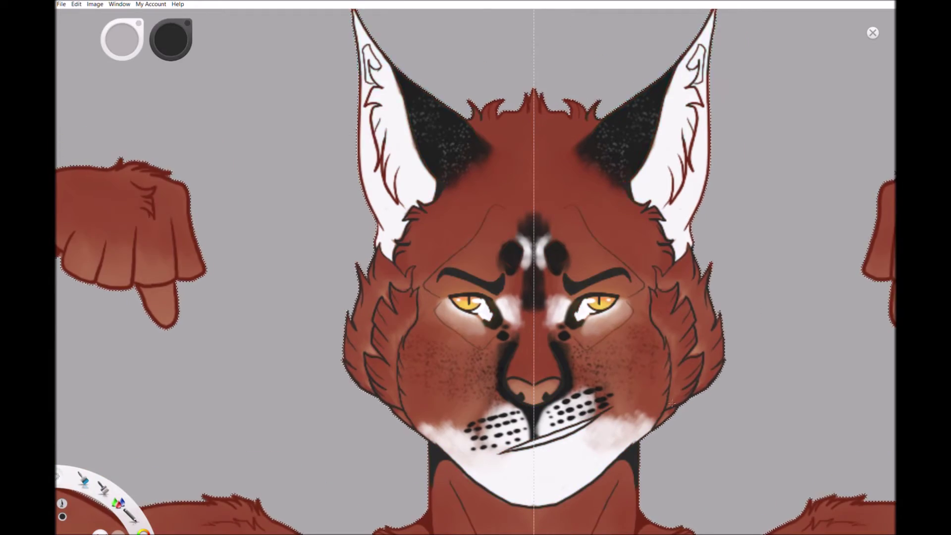
Step: Recolor the remaining dark red line art of the ears, arms, torso, legs and tail to black
scroll(713, 168, down, 5)
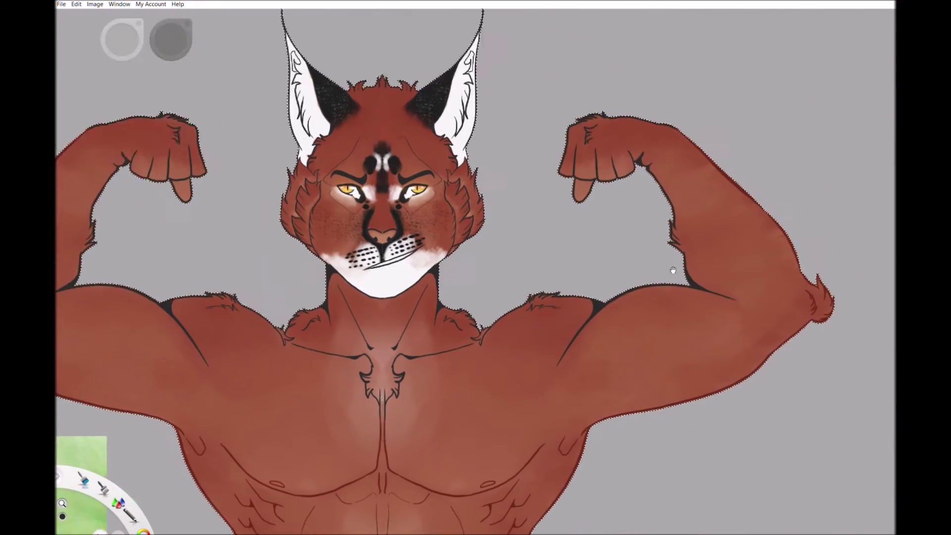
scroll(565, 227, down, 10)
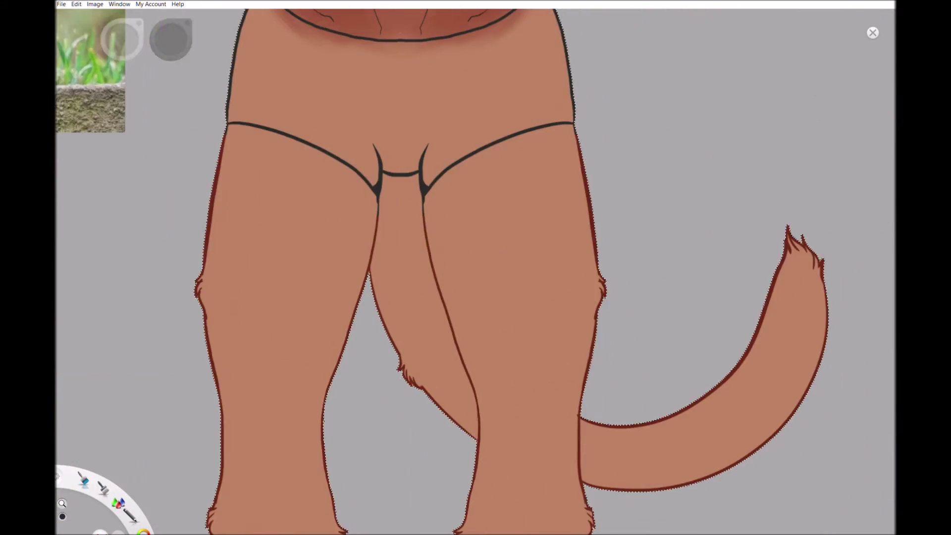
scroll(564, 226, down, 3)
scroll(565, 226, up, 10)
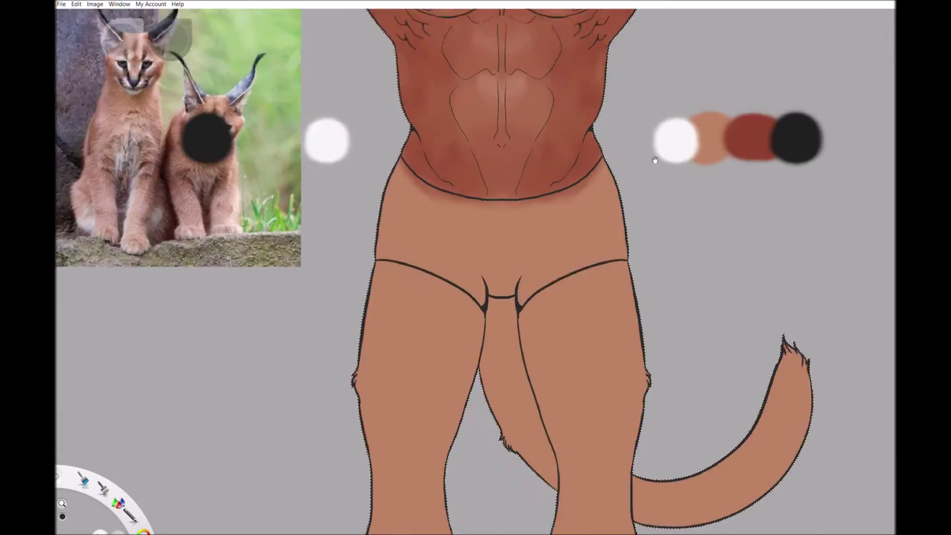
scroll(628, 314, up, 4)
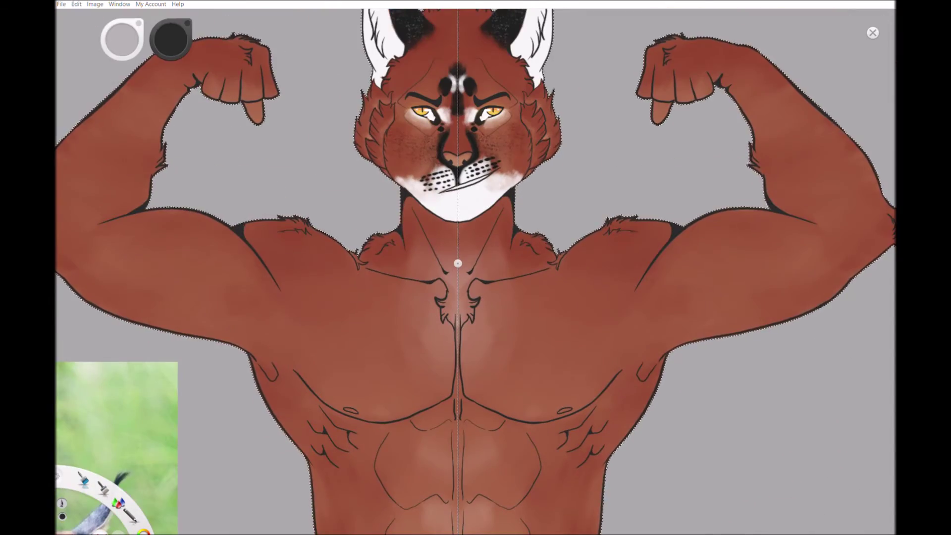
drag(639, 357, 628, 314)
Step: Blend the palette's red over the legs and tail, keeping the hips tan, and sample the palette's black
scroll(628, 314, down, 5)
scroll(628, 314, up, 3)
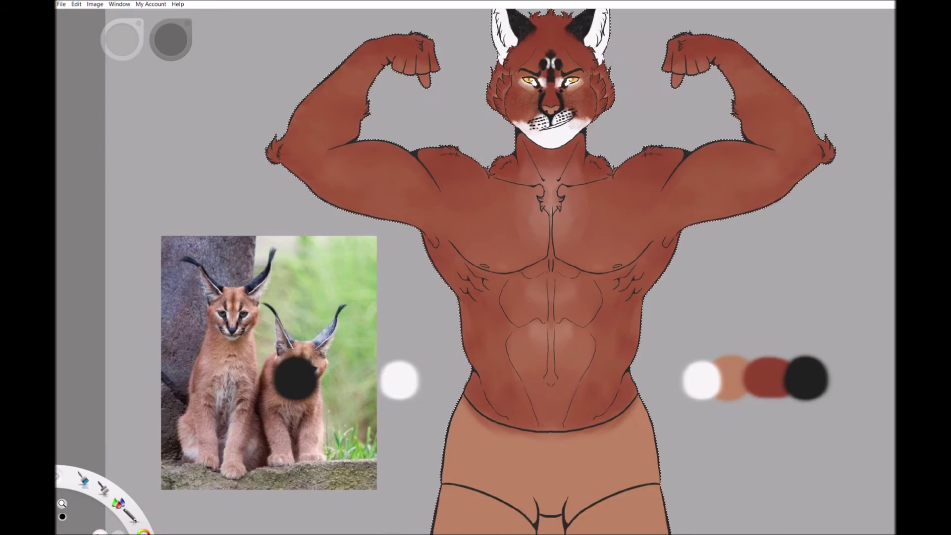
drag(678, 382, 674, 294)
scroll(674, 294, down, 3)
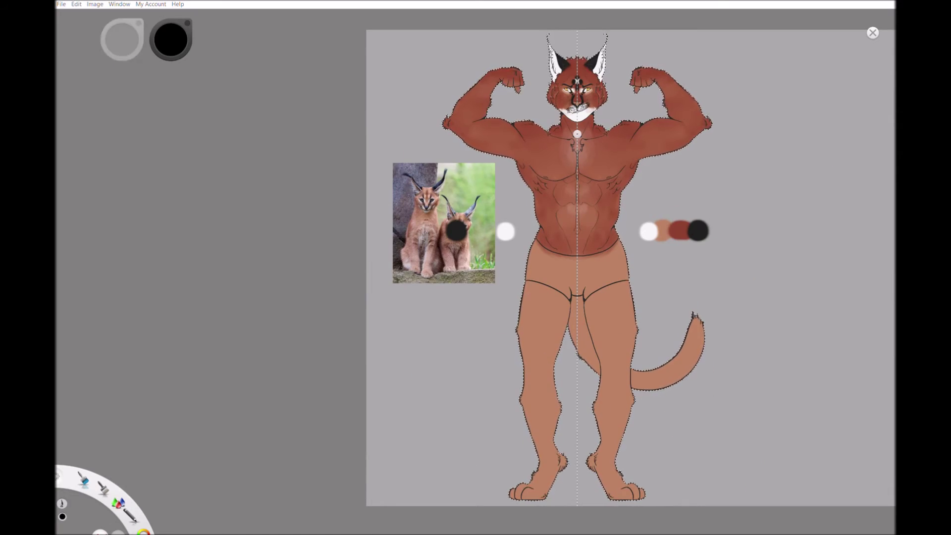
alt+click(680, 230)
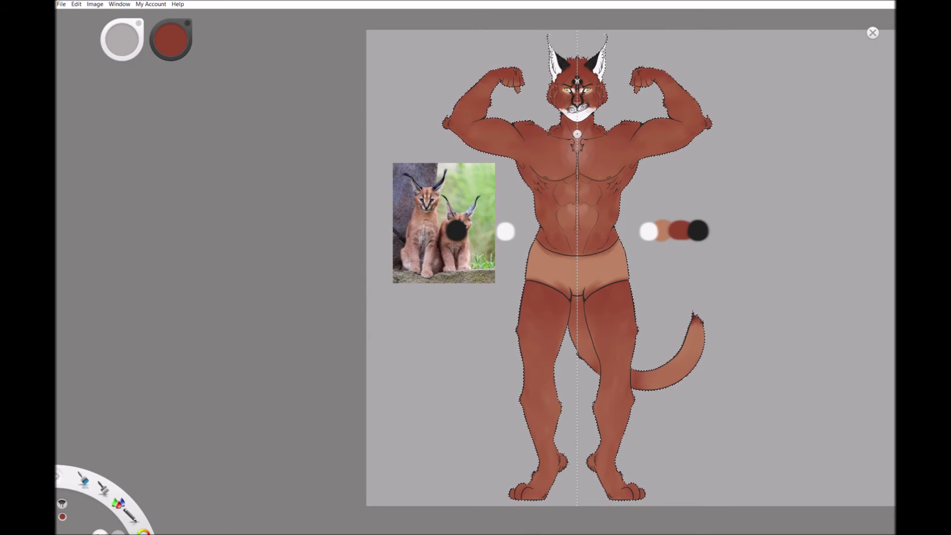
alt+click(697, 230)
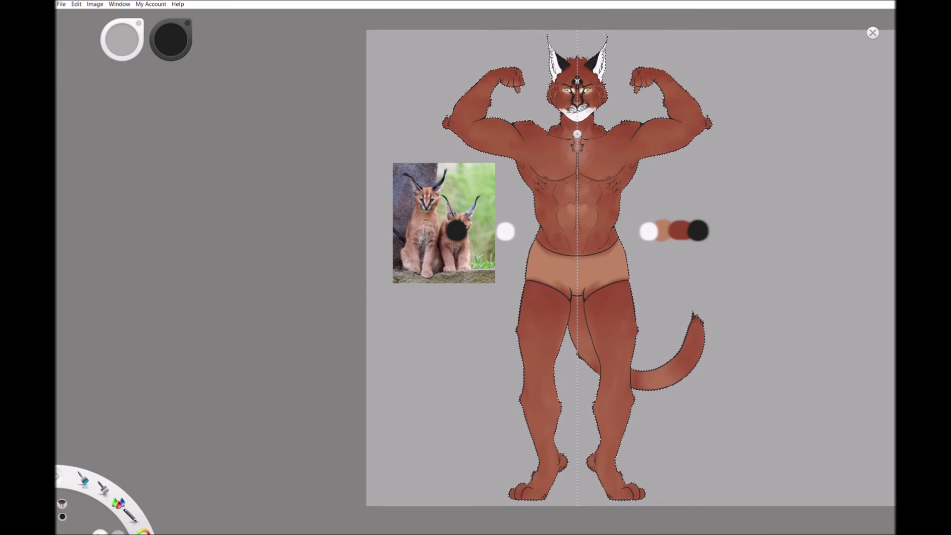